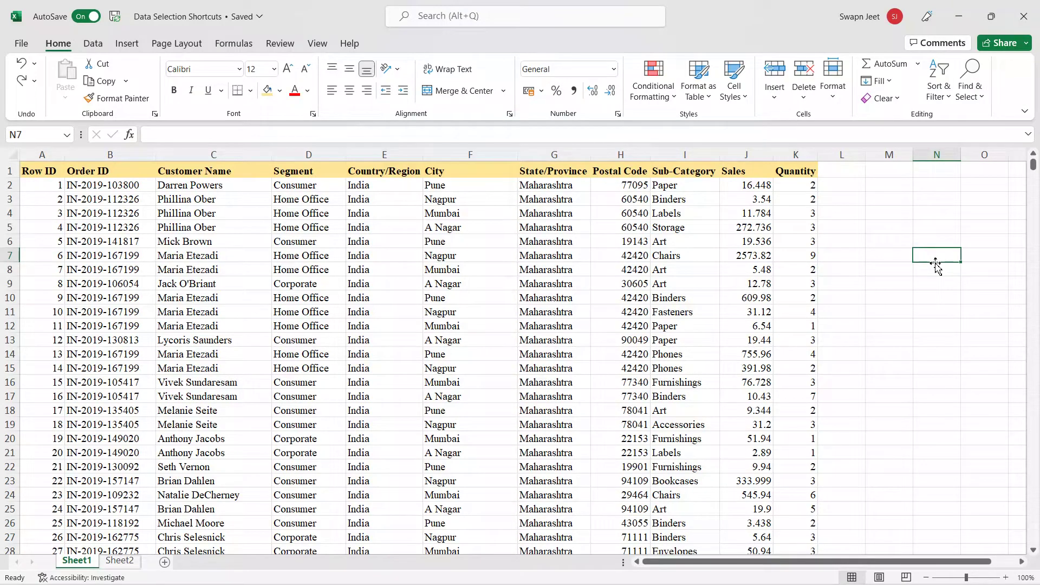
- Drag-select the sales table from A1 to K30, then return to a single cell such as F8
left_click(408, 398)
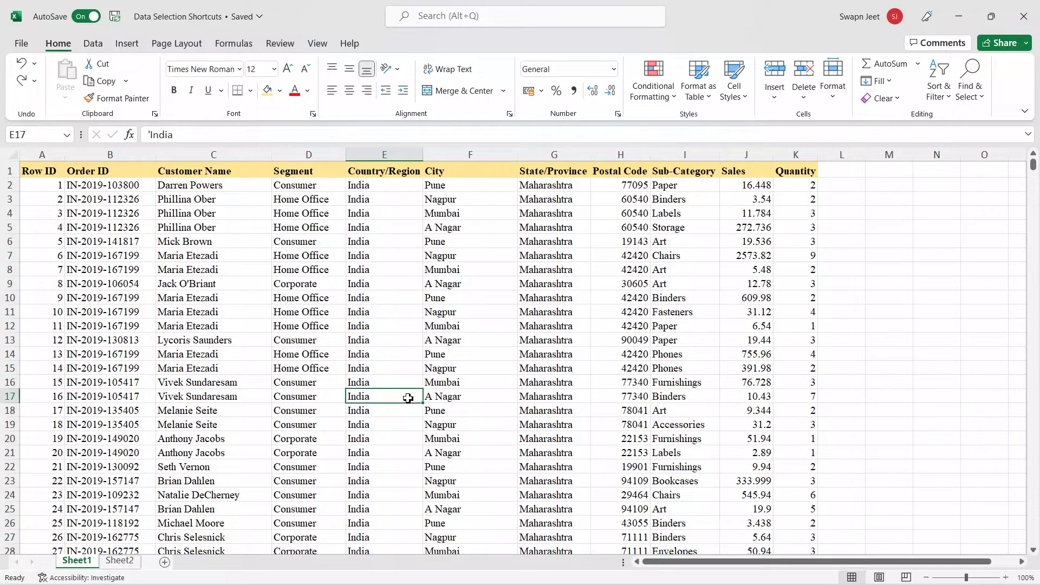
left_click(371, 297)
left_click_drag(48, 176, 793, 547)
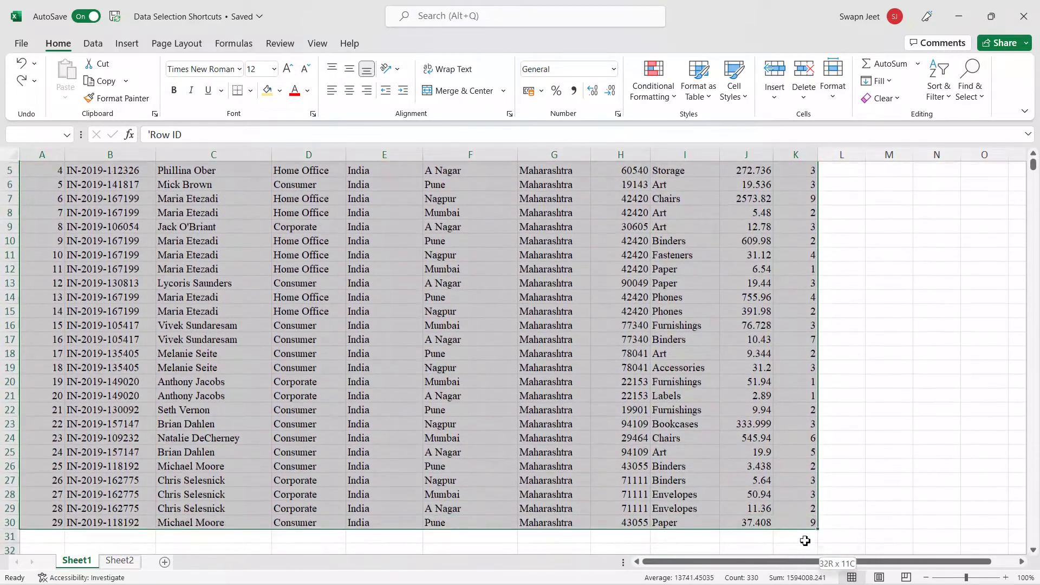
left_click_drag(793, 547, 802, 548)
scroll(607, 424, "up", 1)
left_click(386, 329)
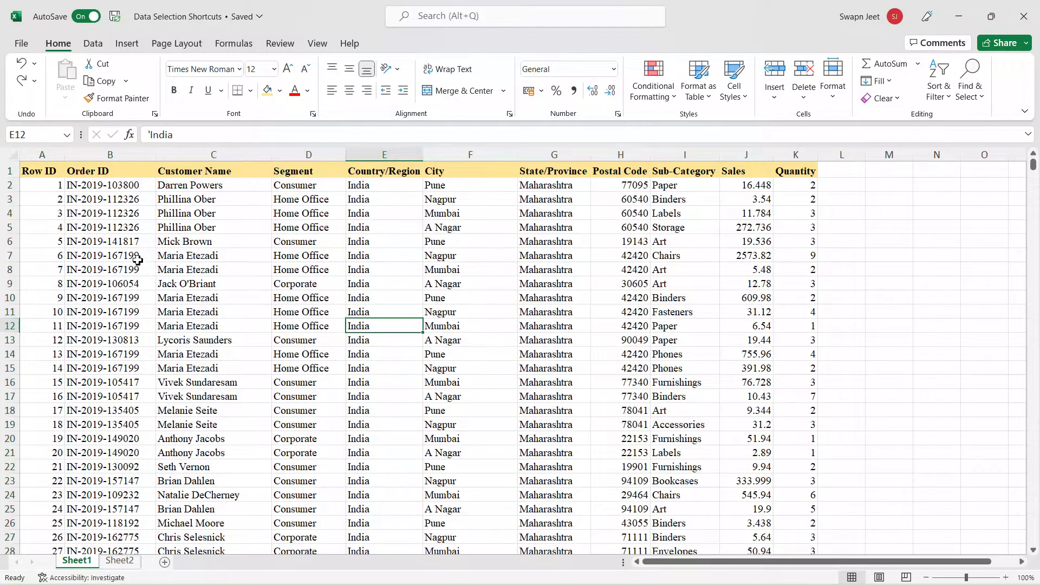
left_click(498, 266)
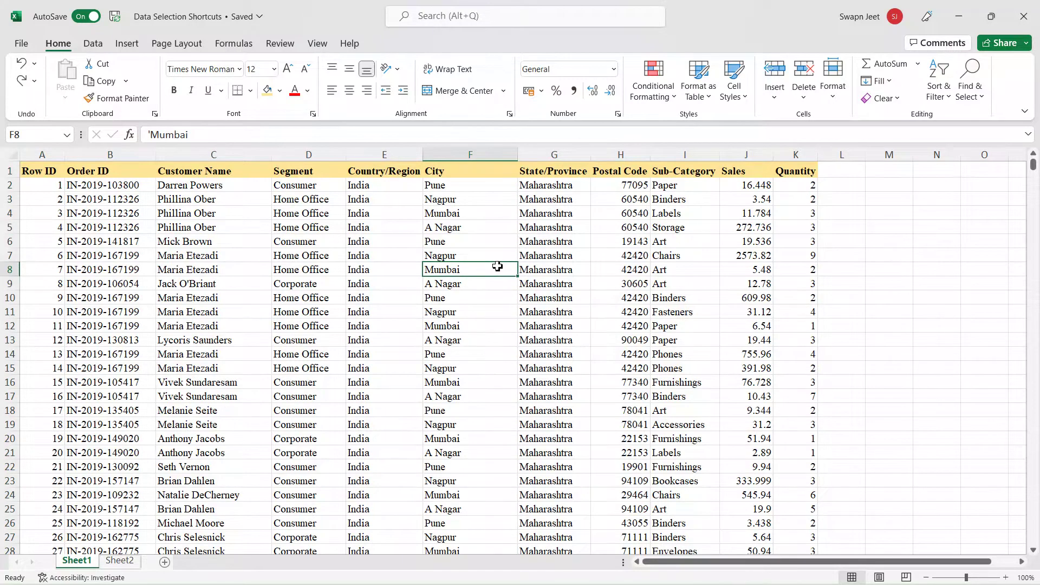
- Press Ctrl+A inside the table to select just the sales data region
key("ctrl+a")
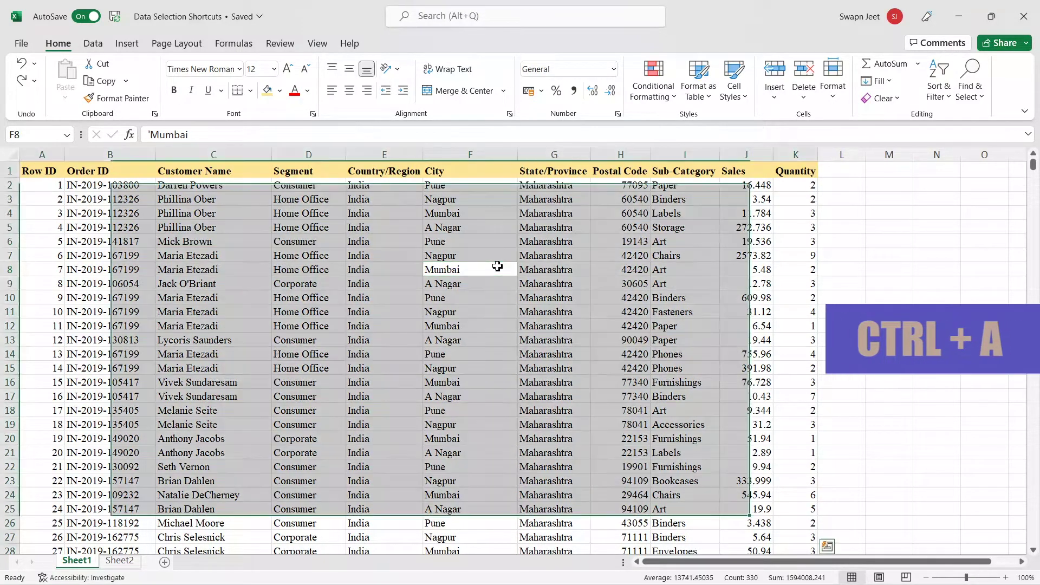
scroll(497, 266, "down", 2)
scroll(504, 320, "up", 1)
scroll(504, 320, "up", 1)
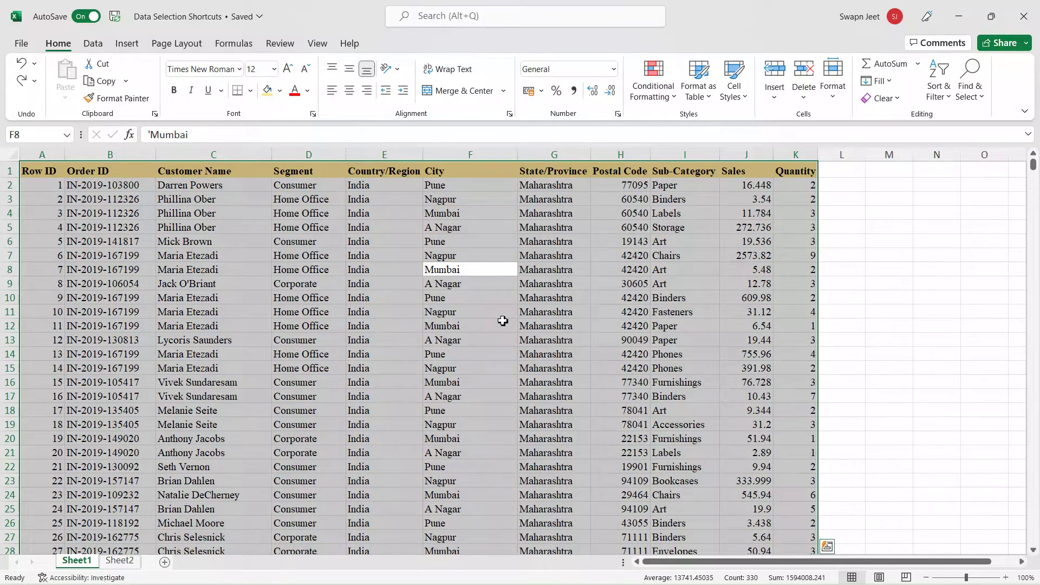
- From an empty cell outside the table, press Ctrl+A to select every worksheet cell
left_click(503, 321)
left_click(842, 296)
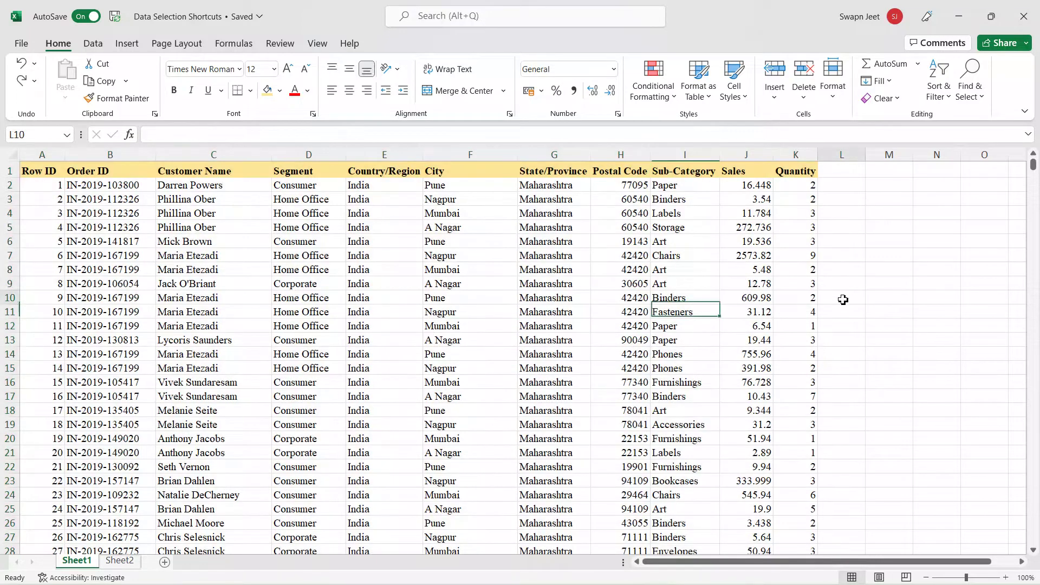
left_click(931, 302)
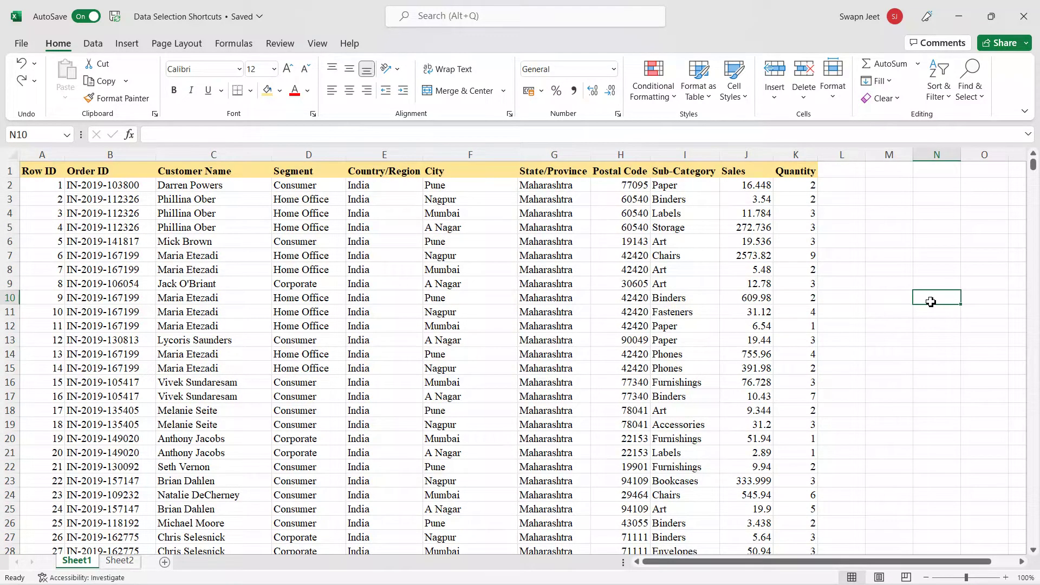
key("ctrl+a")
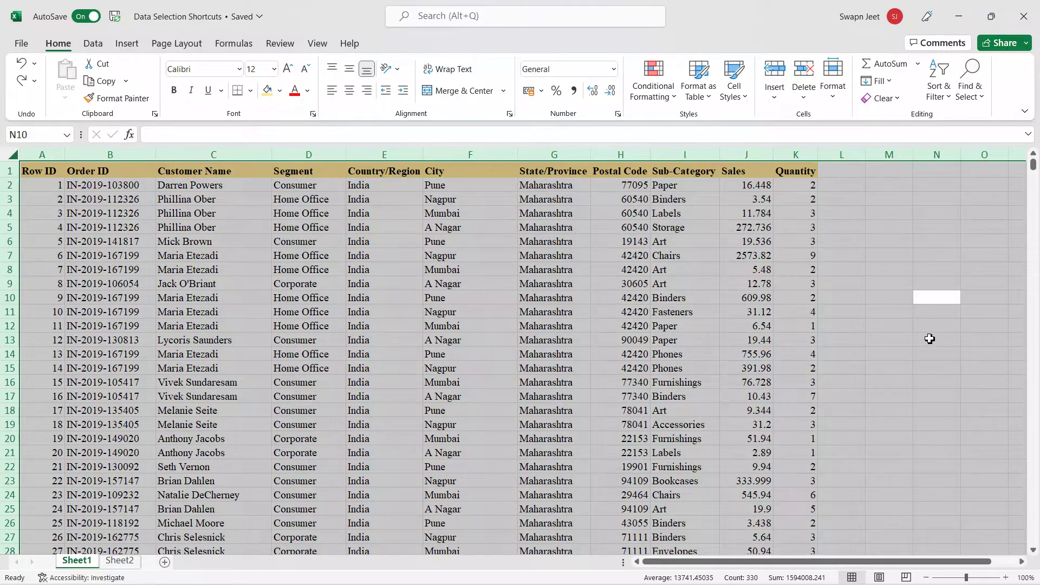
- Switch to Sheet2 and make customer name cell C8 active
left_click(360, 328)
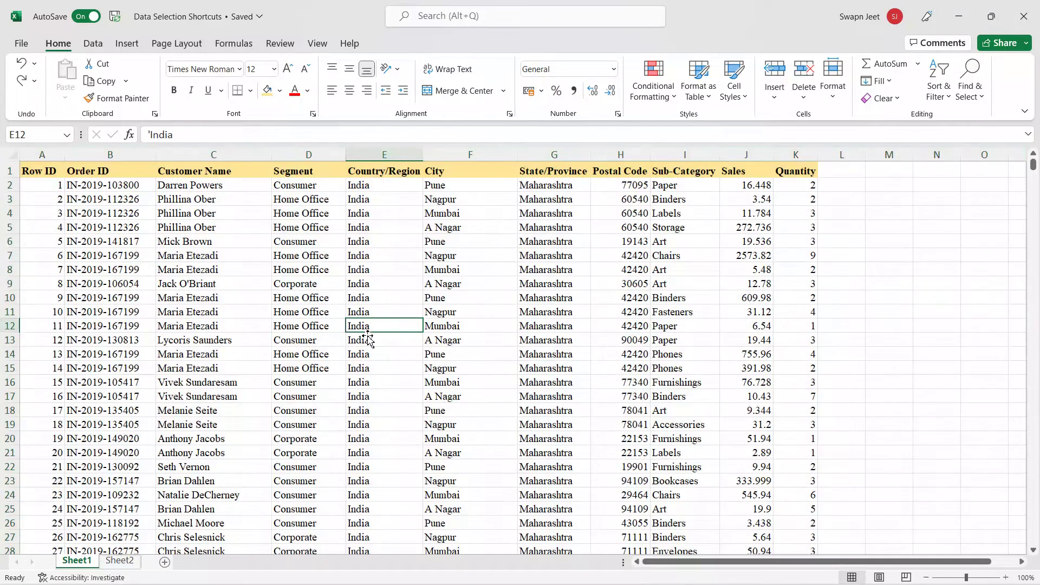
left_click(119, 561)
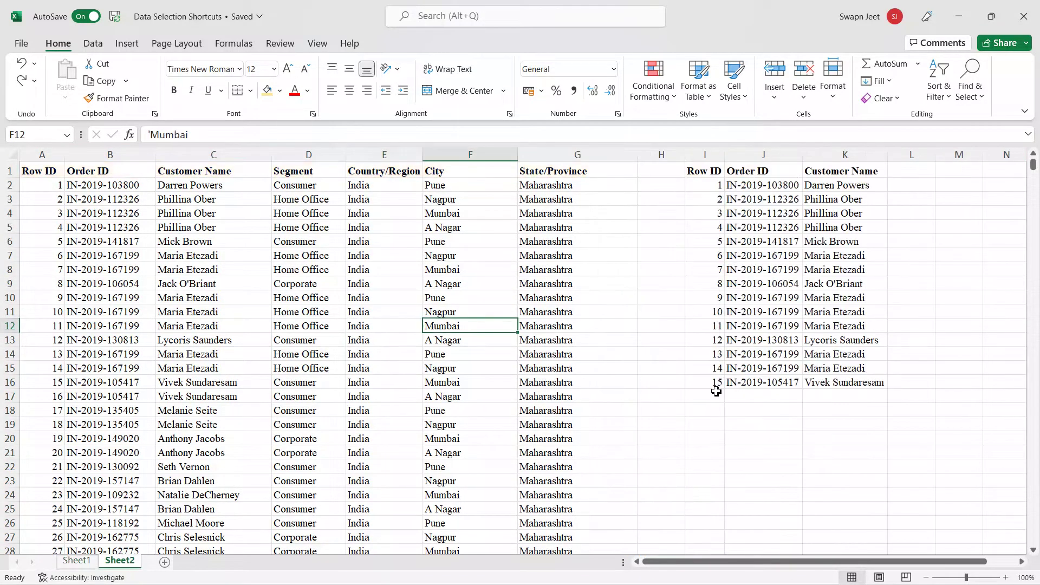
scroll(681, 404, "down", 1)
scroll(681, 404, "up", 1)
left_click(202, 283)
left_click(734, 269)
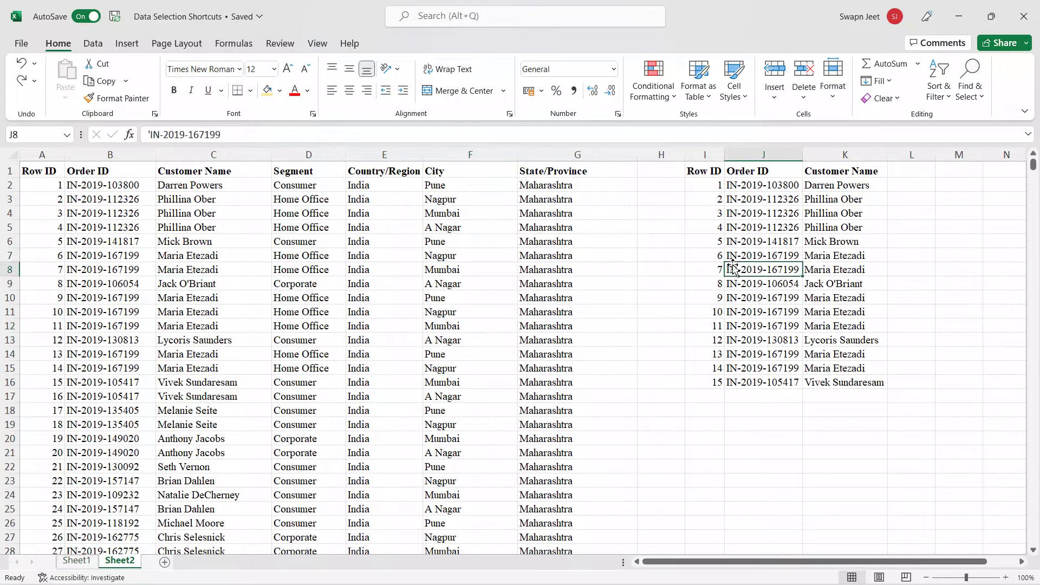
left_click(367, 271)
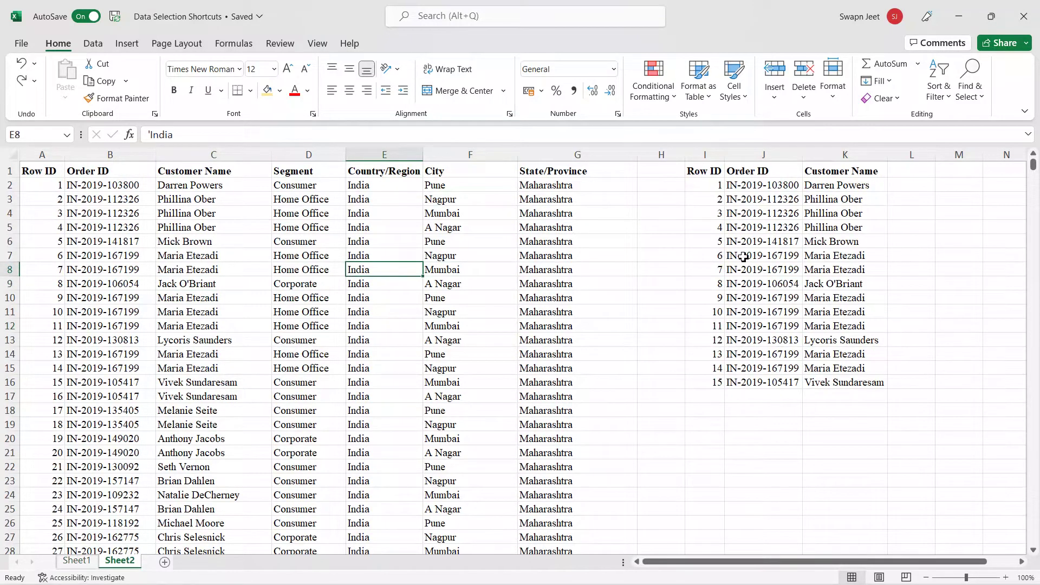
left_click(192, 271)
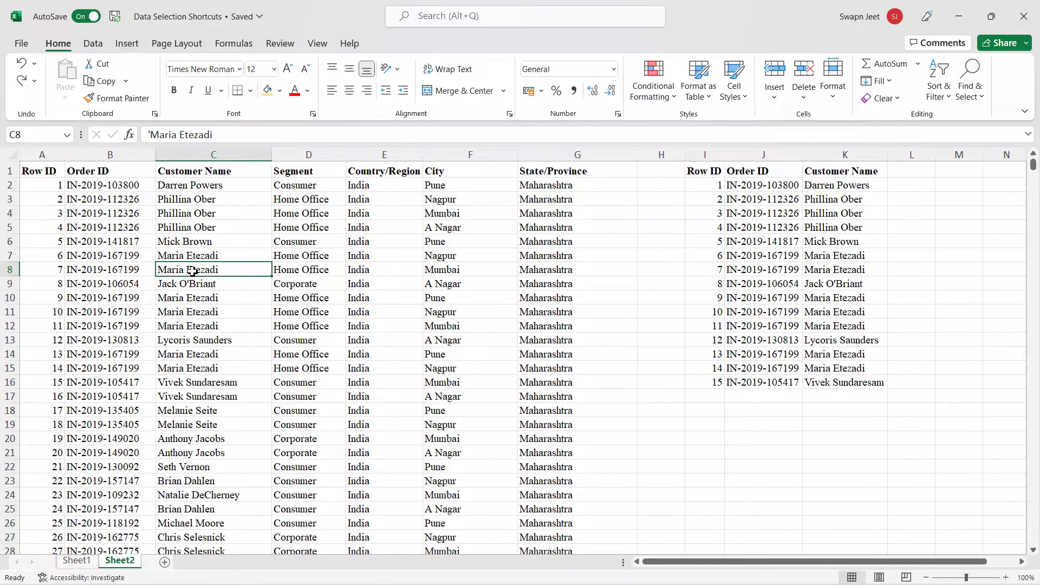
- Select the left data table (columns A to G) with Ctrl+A, then the whole worksheet with a second Ctrl+A
key("ctrl+a")
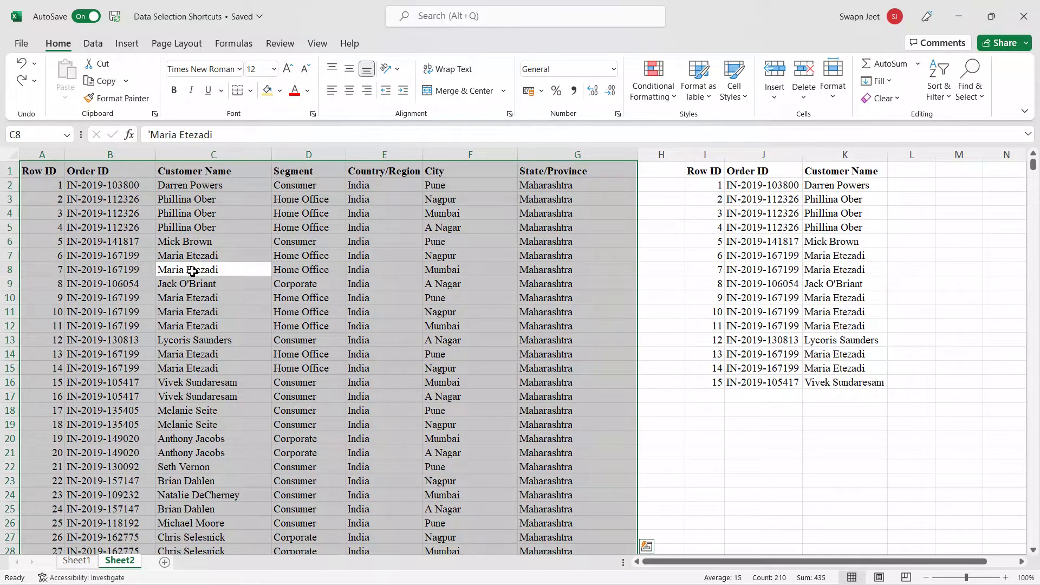
scroll(185, 267, "down", 2)
scroll(260, 290, "down", 1)
scroll(260, 291, "up", 3)
key("ctrl+a")
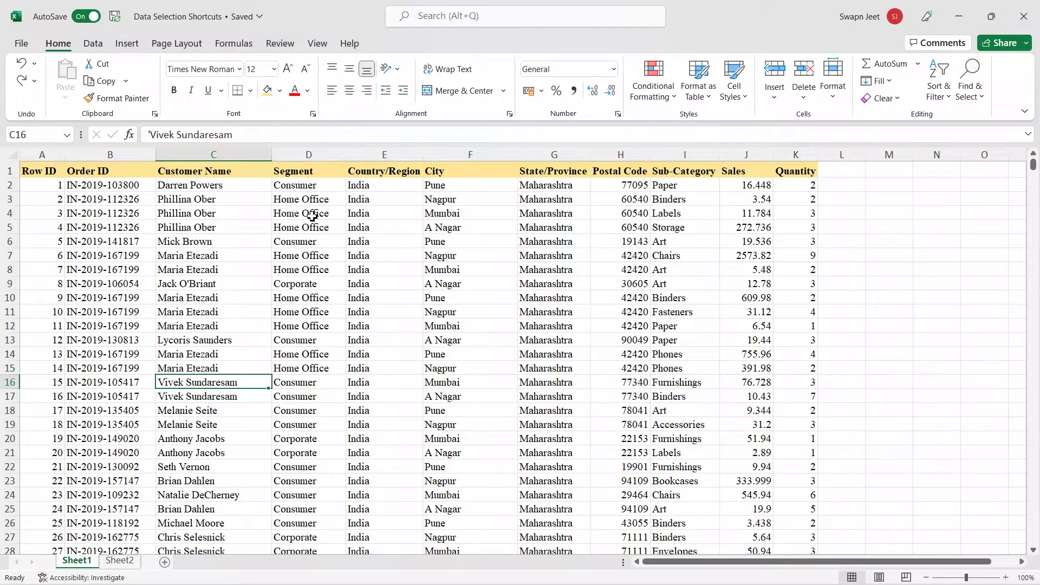
- Select the Segment column with Ctrl+Space and move it to sit right after Country/Region
left_click(315, 347)
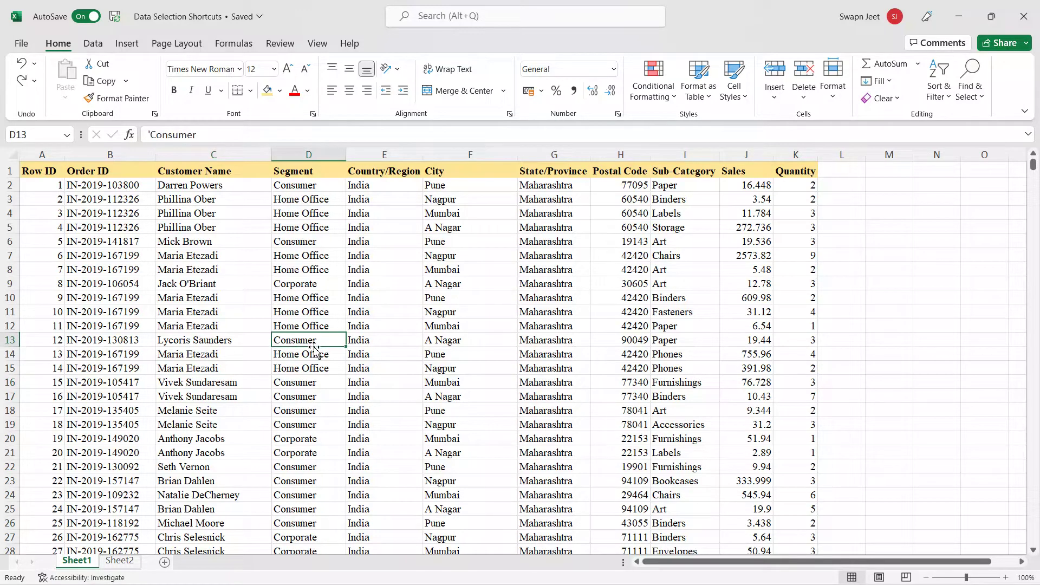
key("ctrl+space")
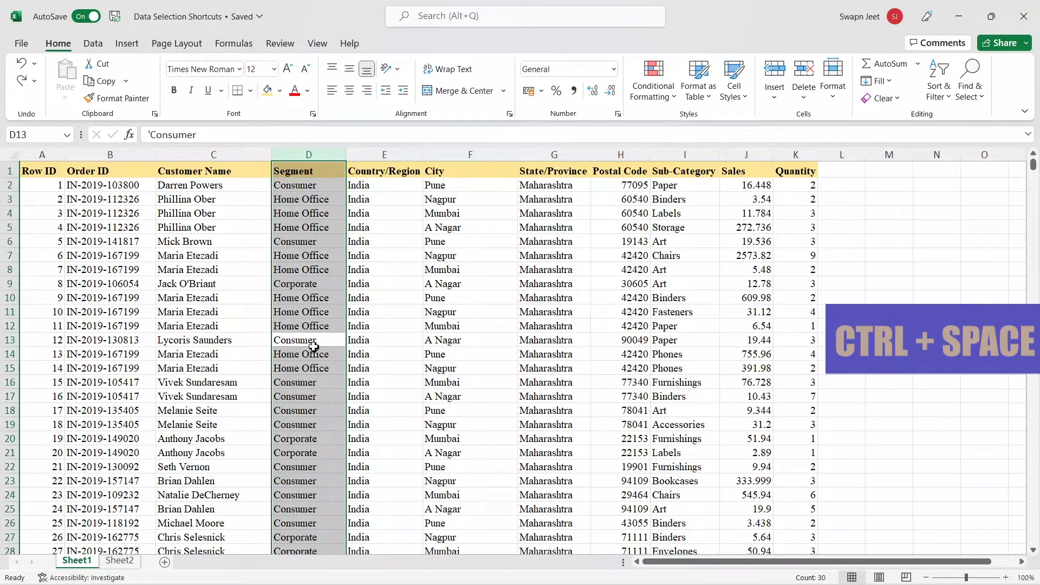
scroll(336, 272, "down", 5)
scroll(347, 298, "up", 3)
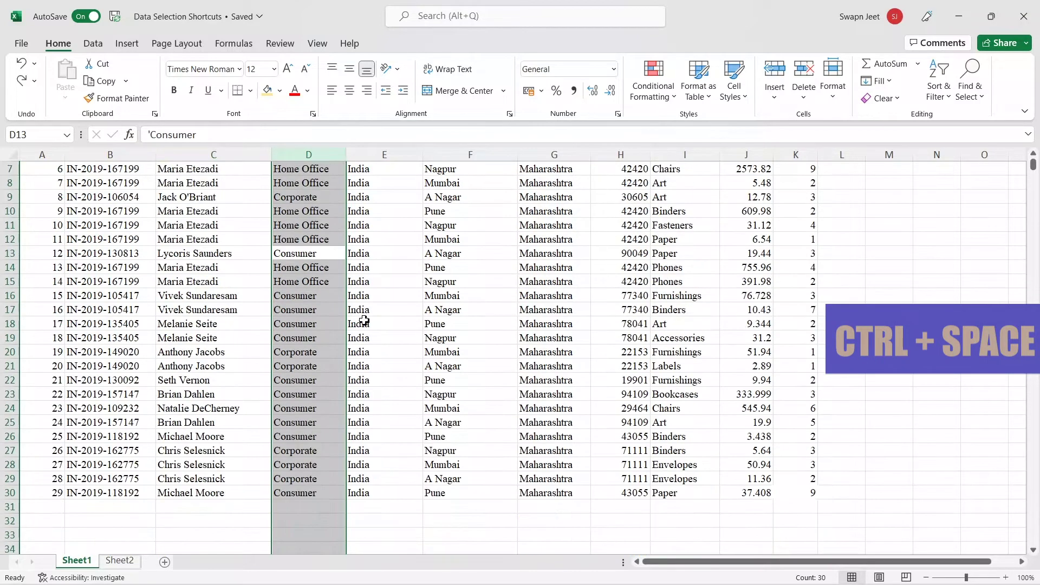
scroll(363, 323, "up", 2)
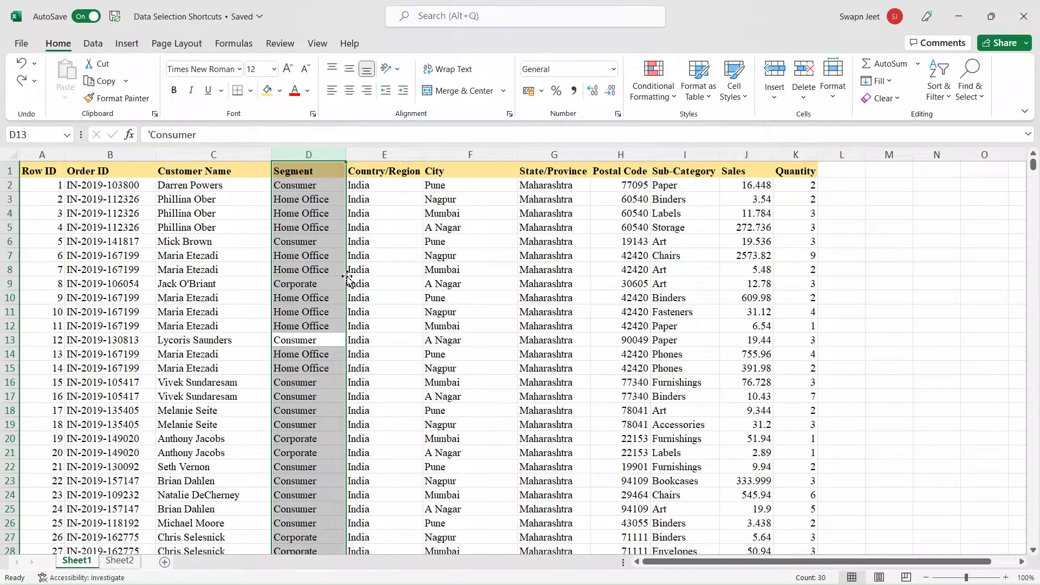
left_click_drag(346, 277, 422, 272)
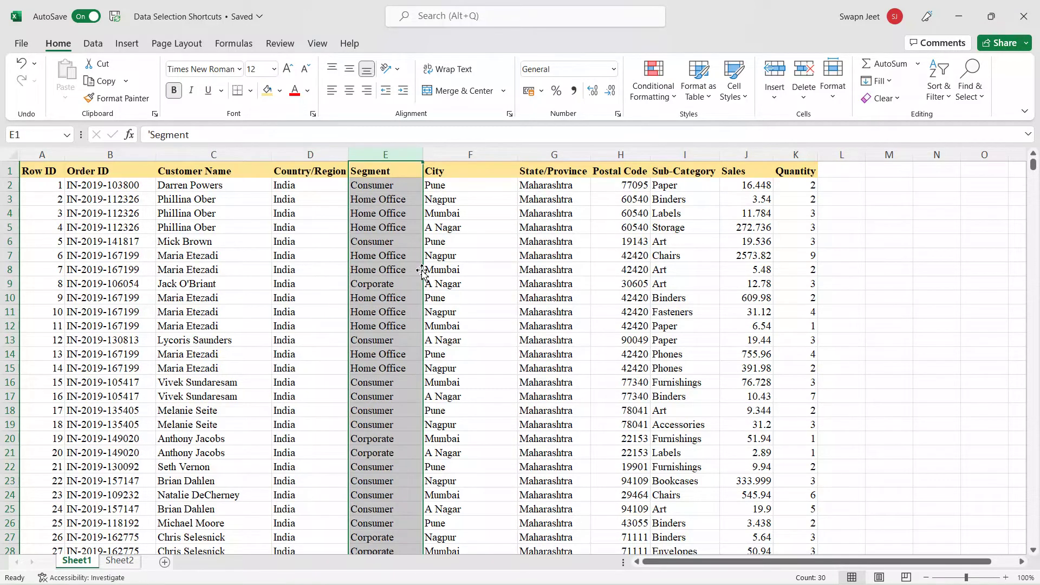
left_click(519, 310)
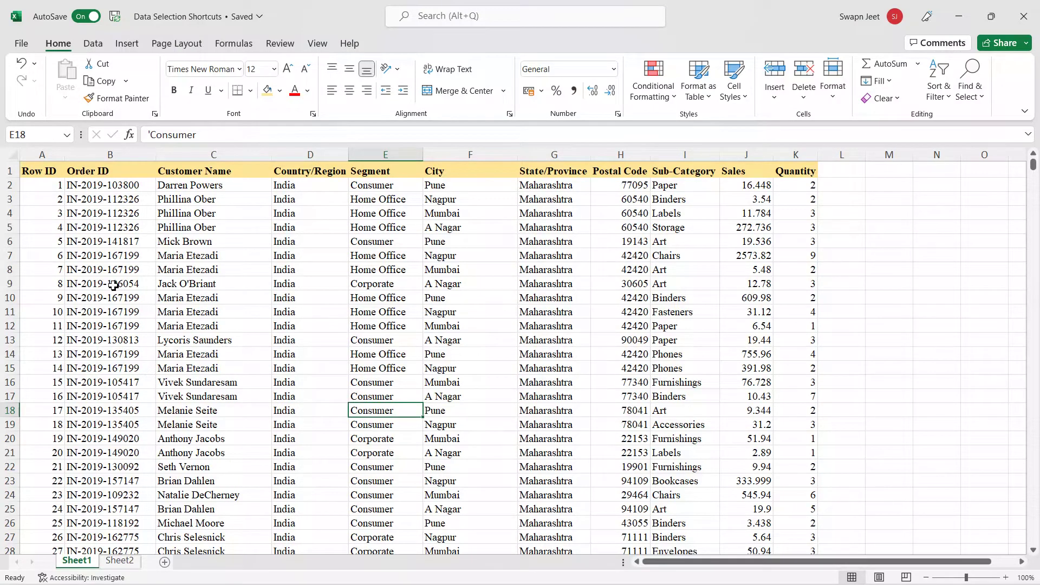
left_click(90, 264)
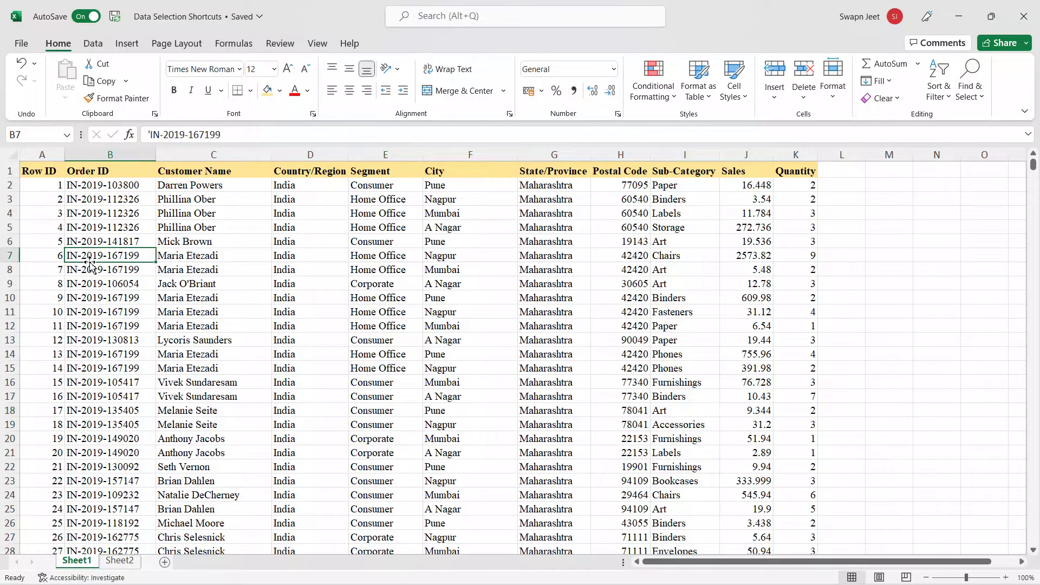
left_click(545, 256)
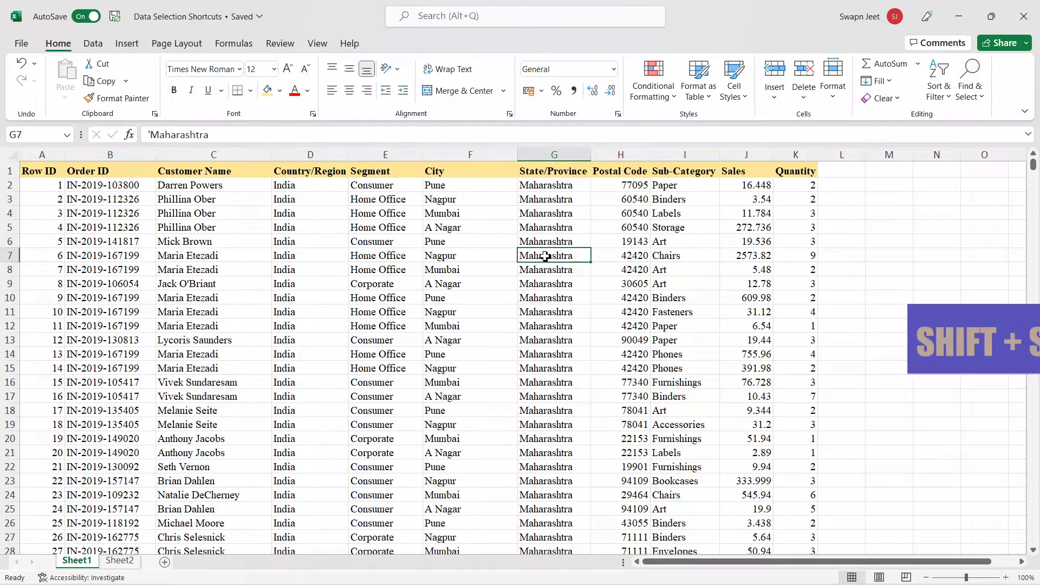
key("shift+space")
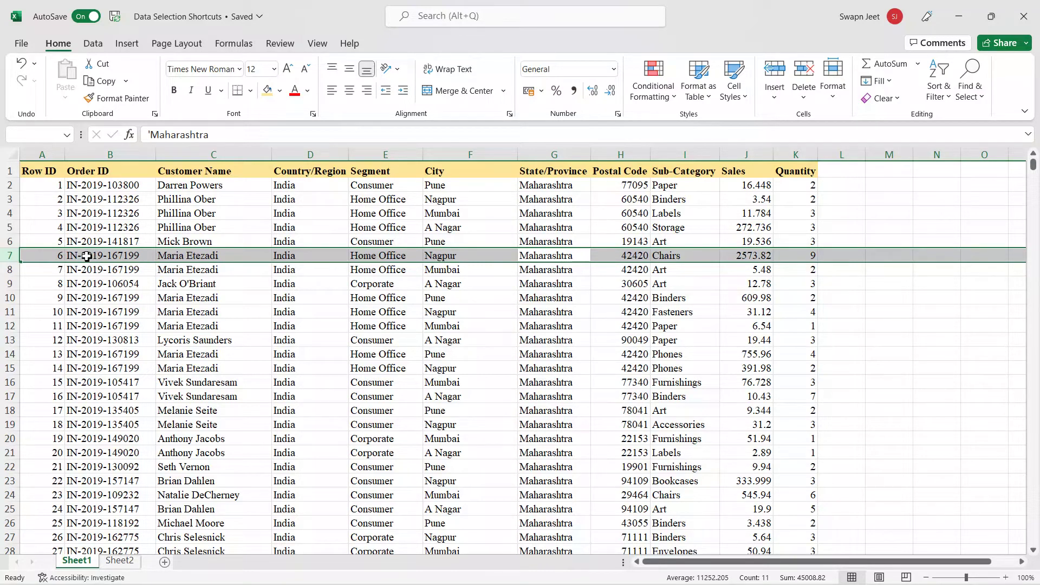
left_click(775, 76)
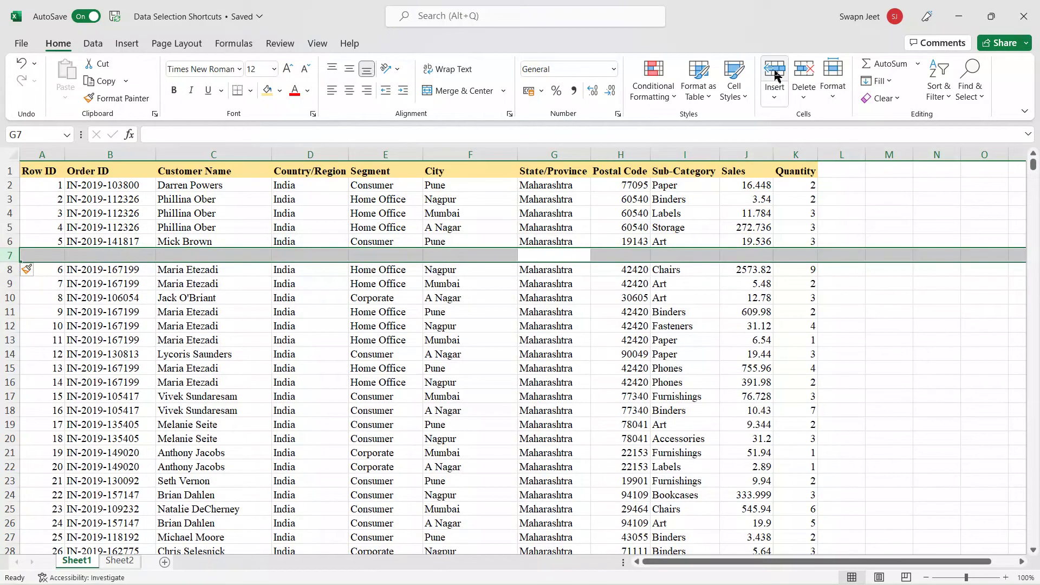
key("ctrl+z")
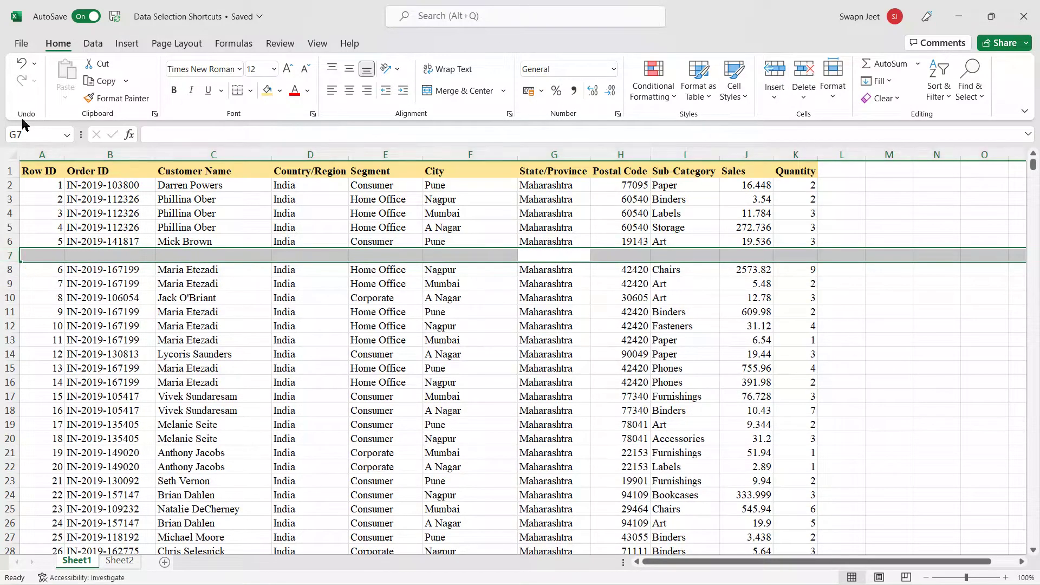
left_click(261, 383)
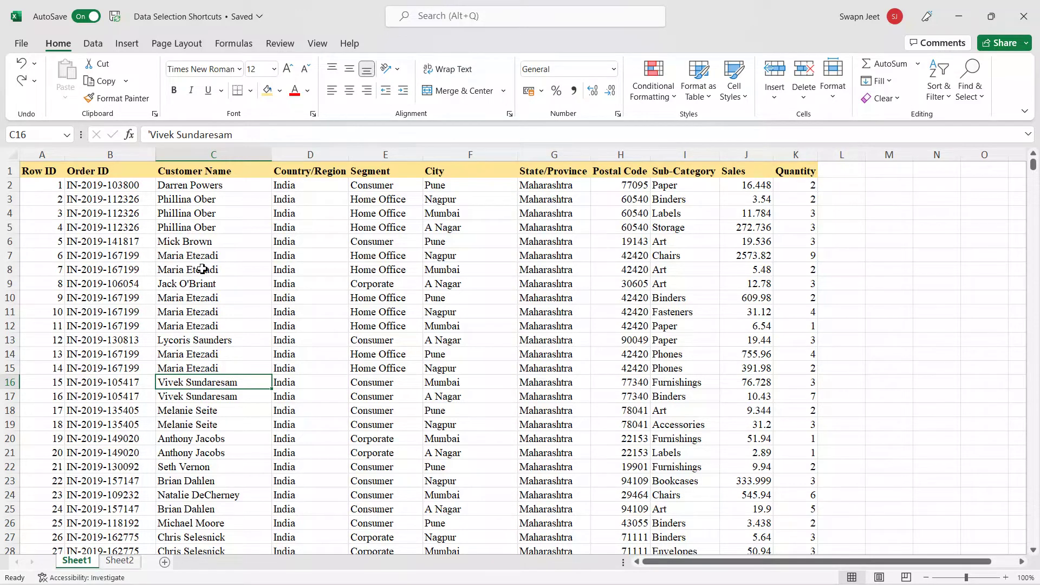
scroll(201, 269, "down", 5)
scroll(224, 292, "up", 5)
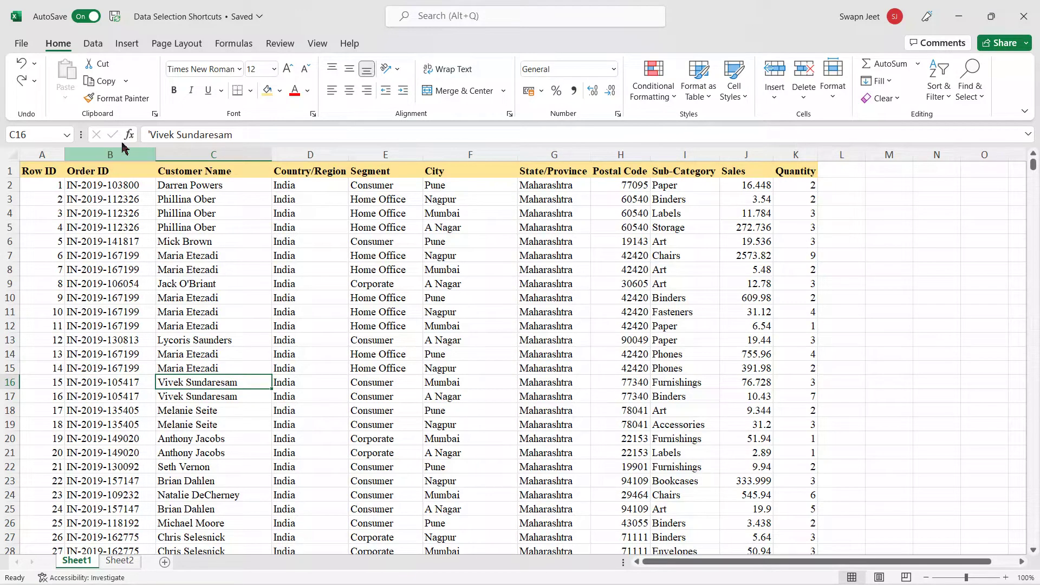
- Select row 4 from A4 through Quantity, then select header cells A1 to K1
left_click(50, 217)
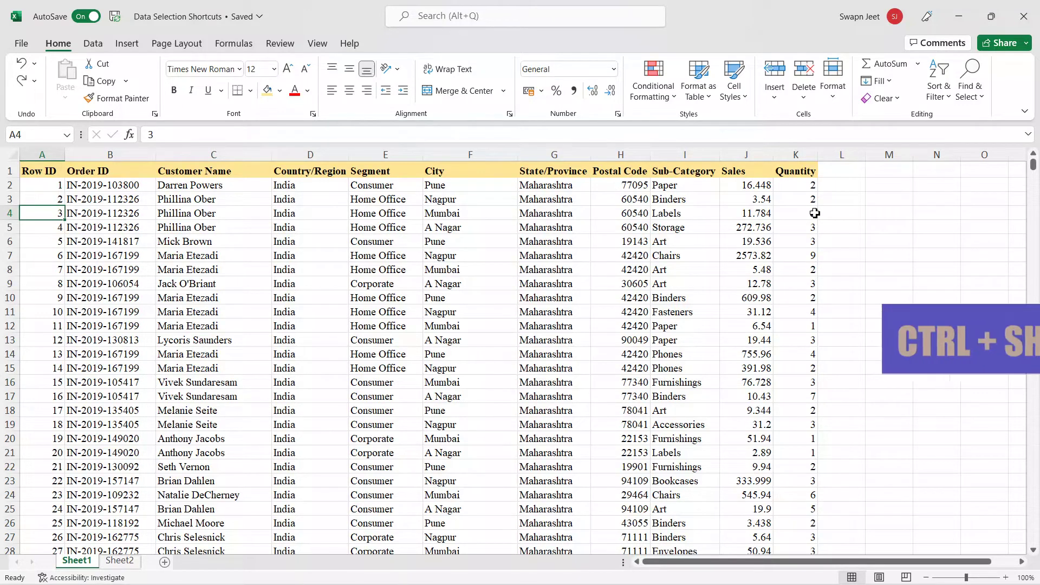
key("ctrl+shift+Right")
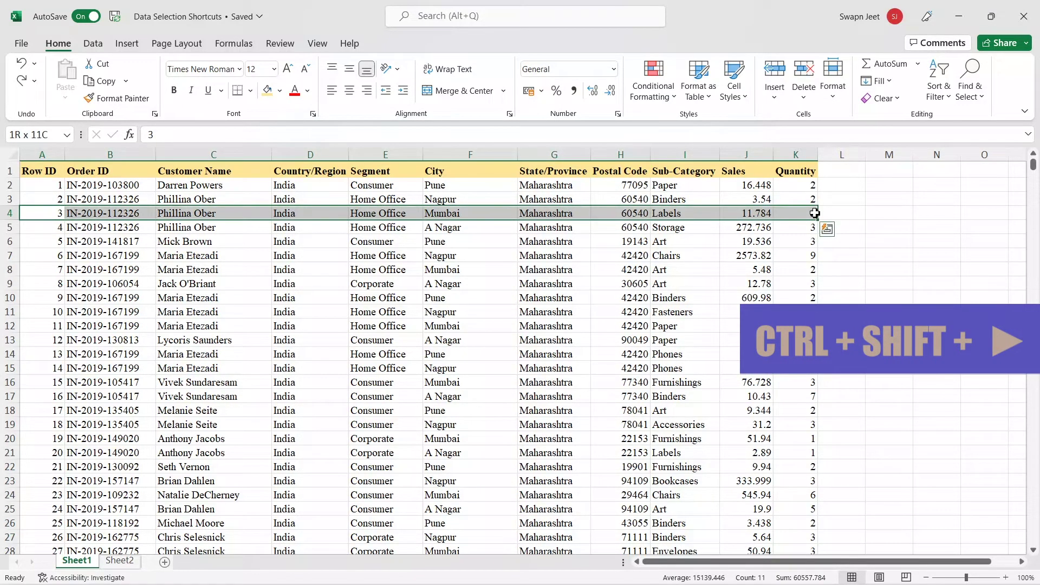
left_click(783, 260)
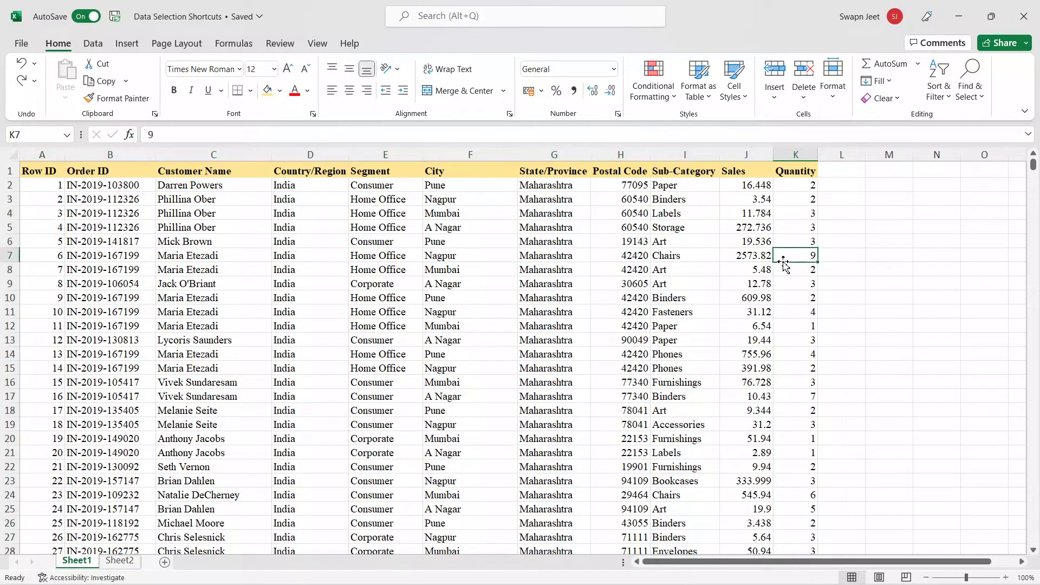
left_click_drag(32, 172, 794, 173)
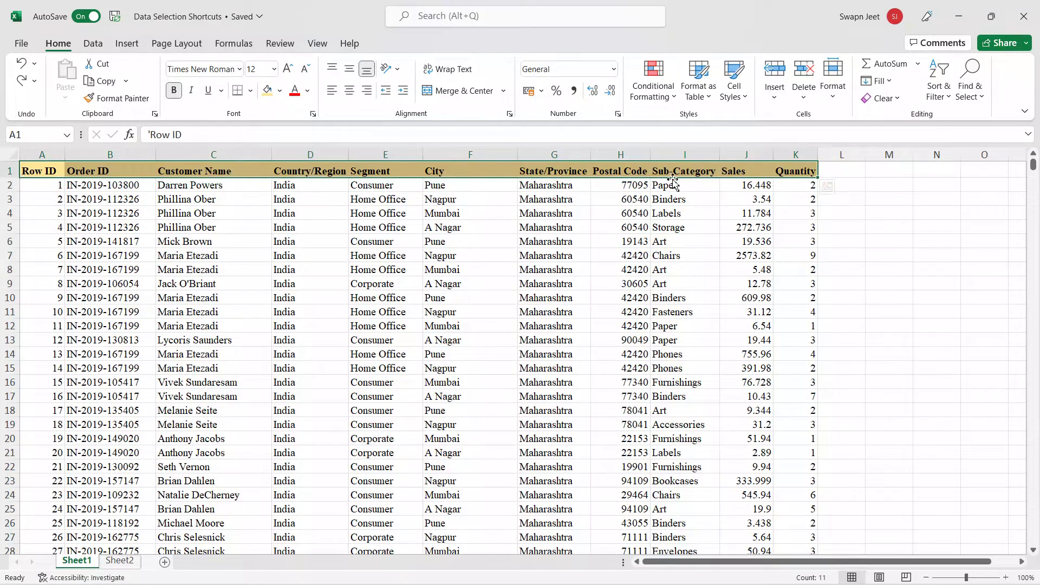
- Fill the whole of row 1 yellow, then undo that fill
left_click(509, 258)
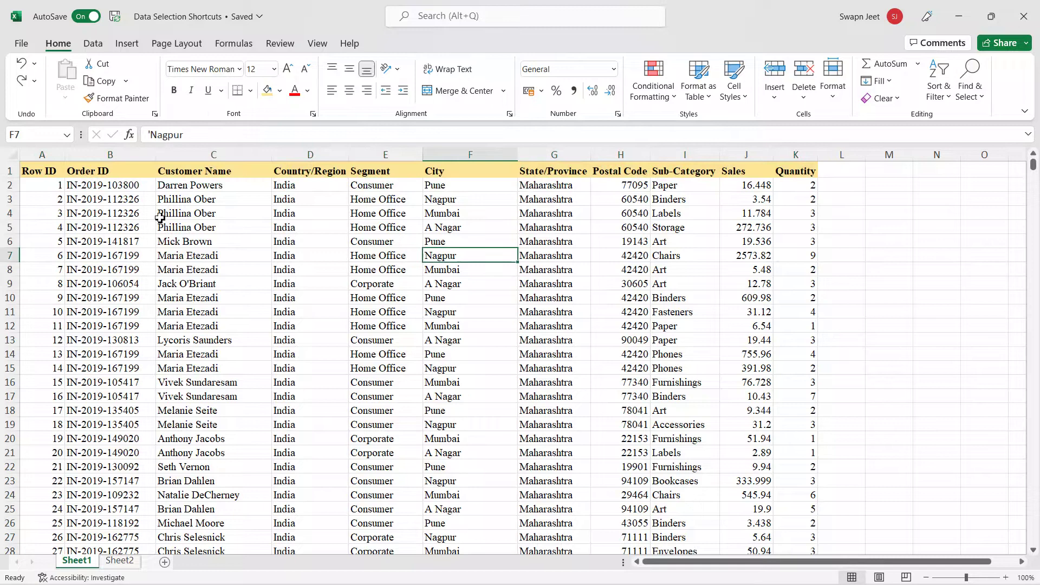
left_click(49, 173)
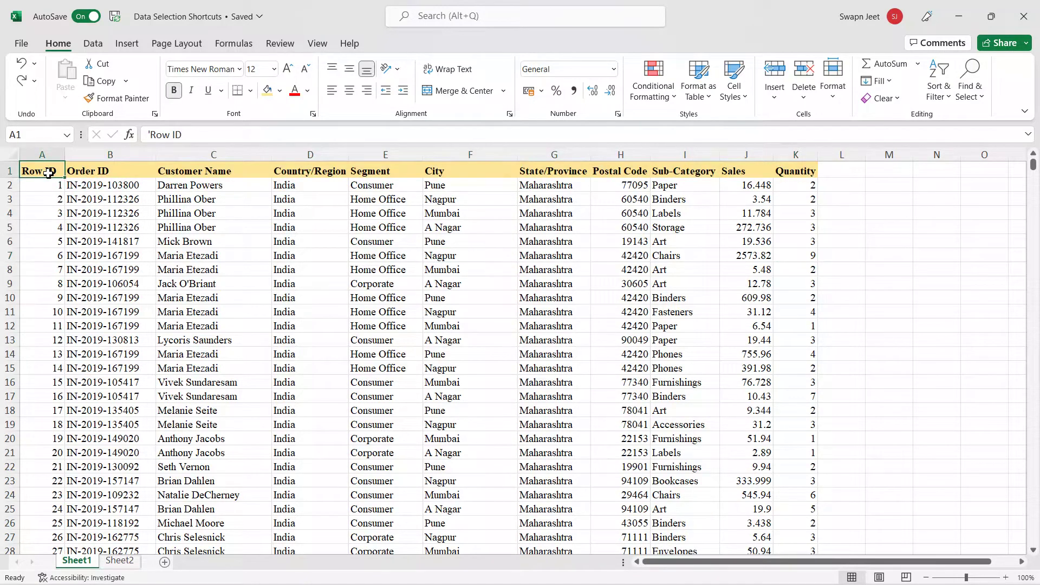
key("shift+space")
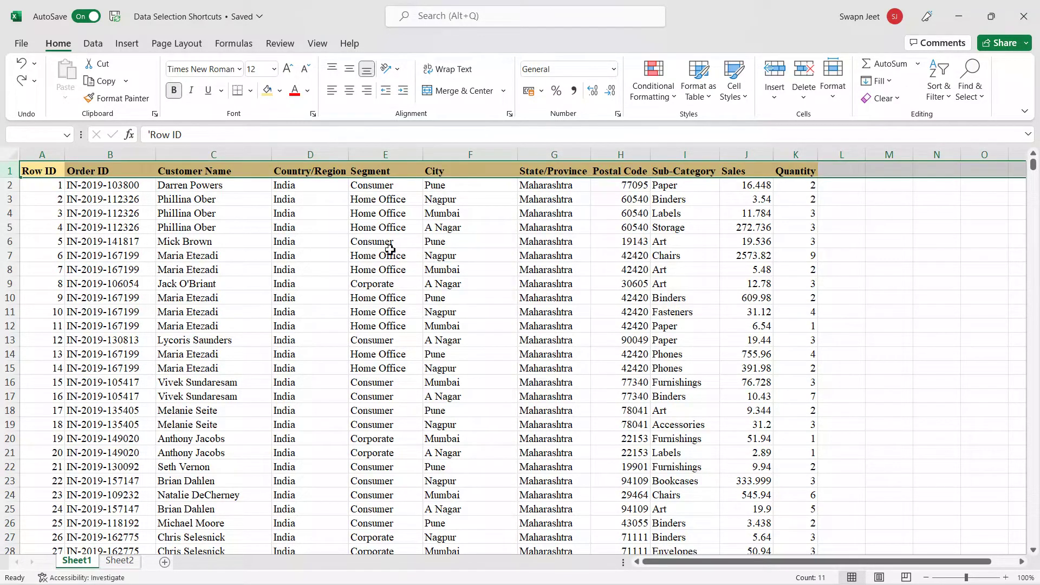
left_click(279, 91)
left_click(299, 215)
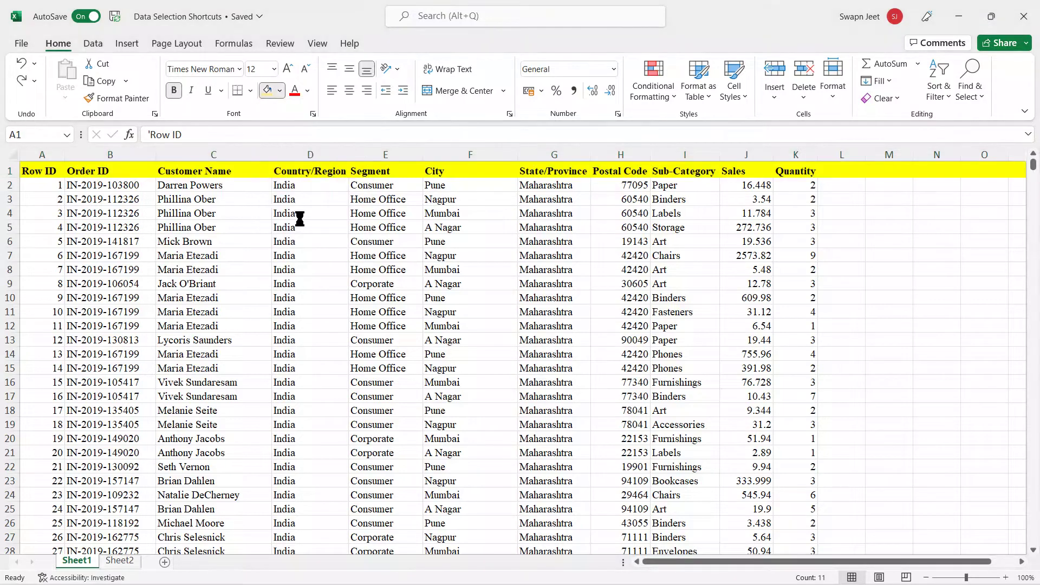
left_click(377, 325)
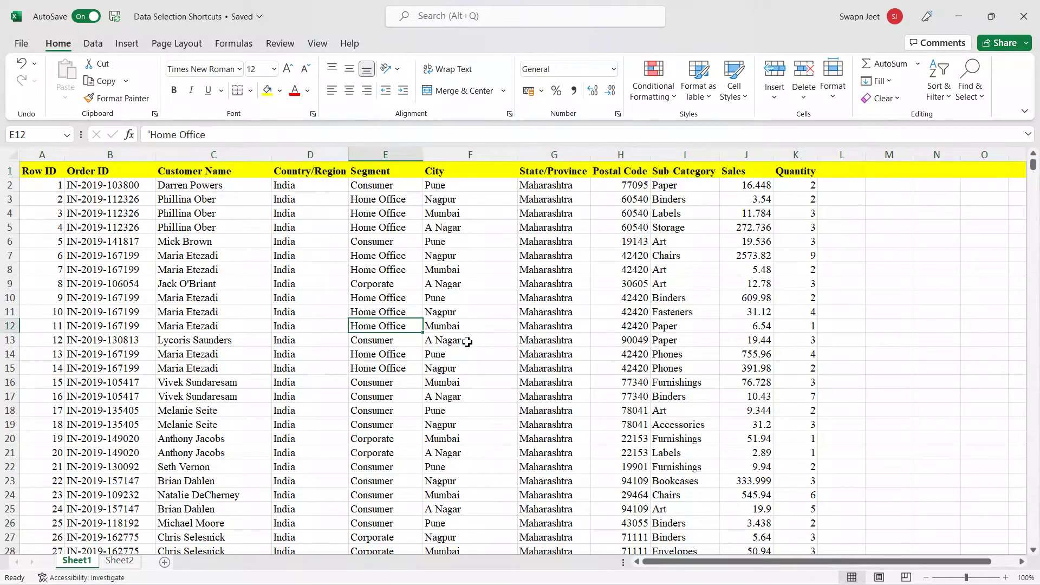
key("ctrl+z")
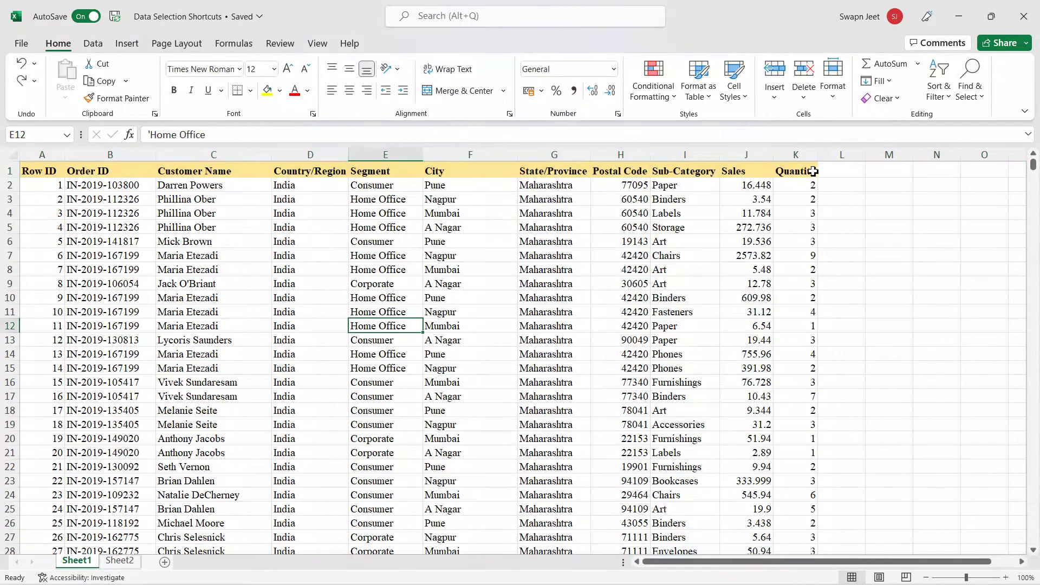
- Select header cells A1:K1 with Ctrl+Shift+Right and fill them light blue
left_click(42, 172)
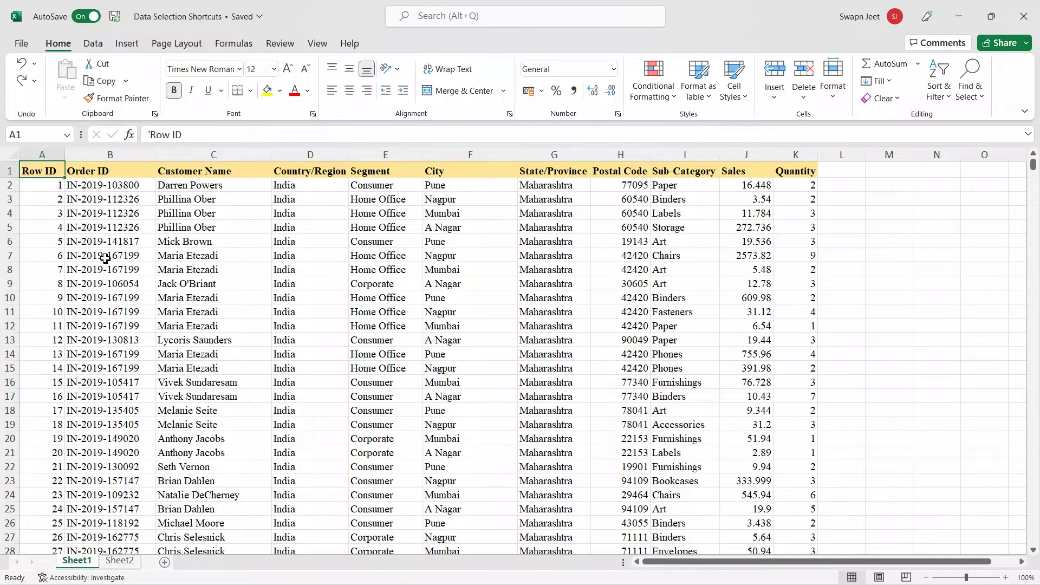
key("ctrl+shift+Right")
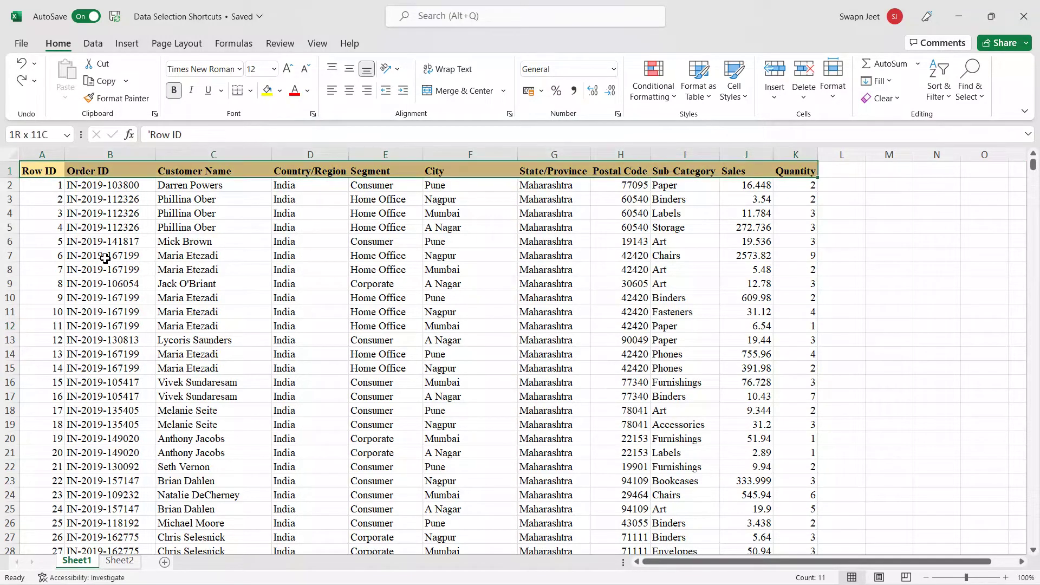
left_click(283, 92)
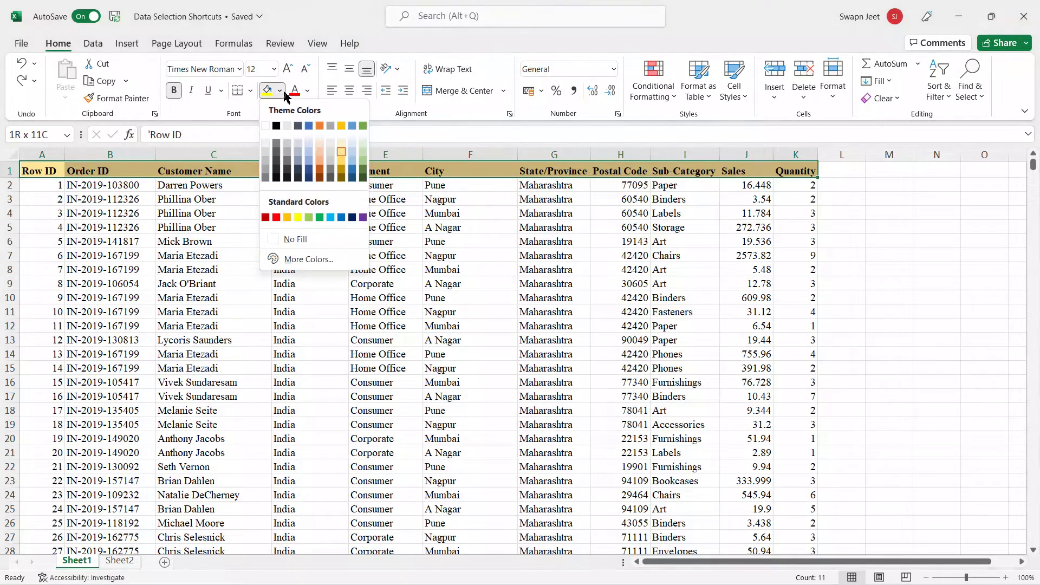
left_click(356, 165)
left_click(509, 370)
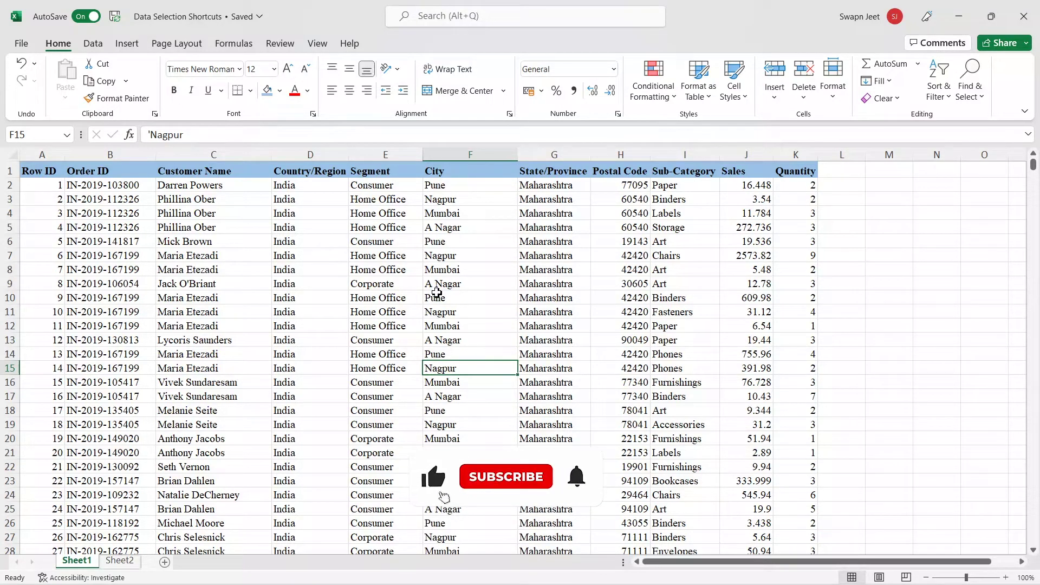
left_click(223, 172)
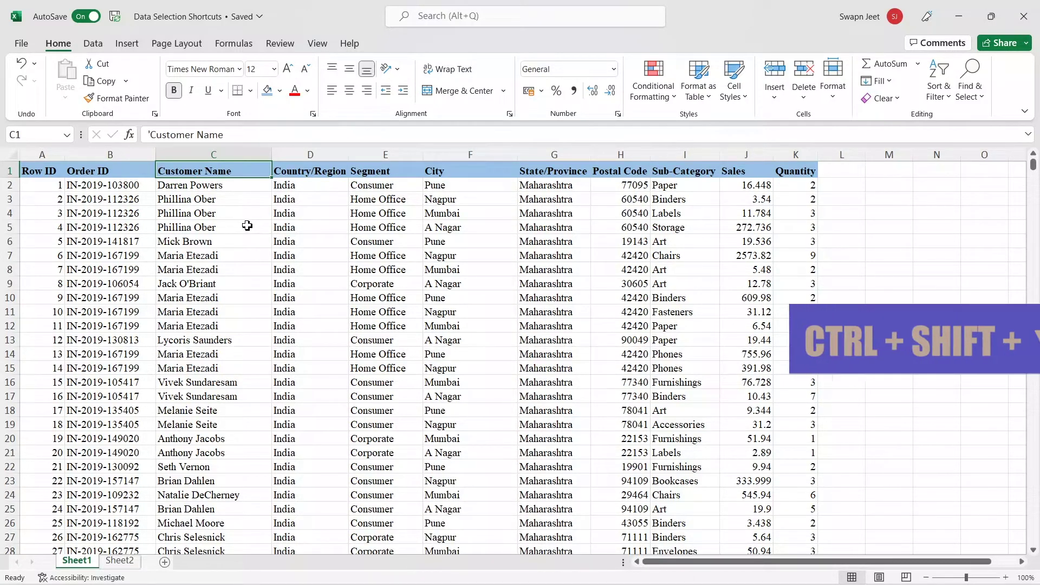
- Select Customer Name from C1 down to row 30 with Ctrl+Shift+Down and scroll to verify
key("ctrl+shift+Down")
scroll(248, 225, "down", 2)
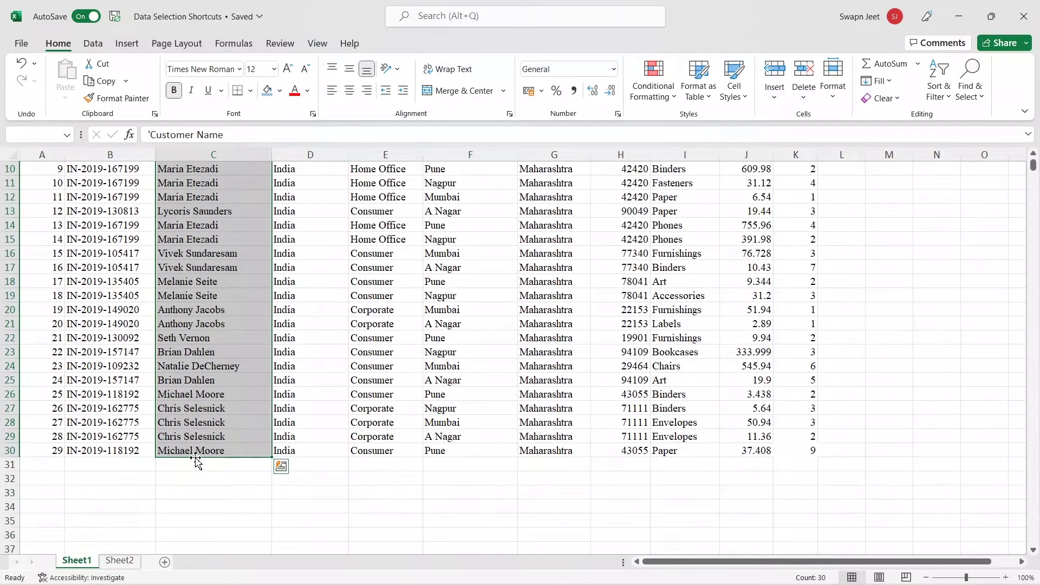
scroll(198, 412, "up", 3)
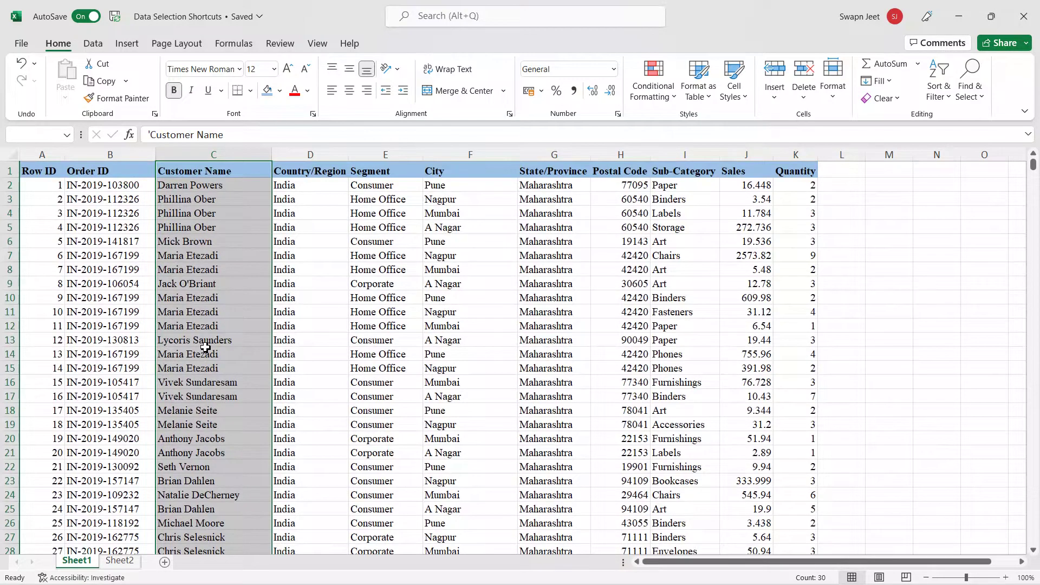
- Delete India from cells D13 and D23 in the Country/Region column
left_click(360, 359)
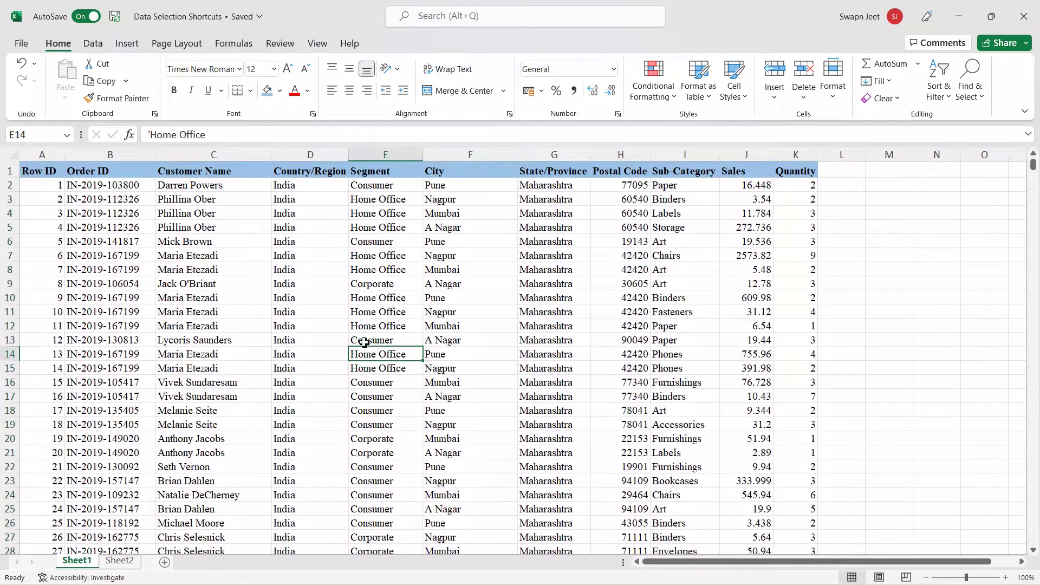
scroll(364, 343, "down", 3)
scroll(364, 342, "up", 3)
left_click(313, 342)
key("Delete")
scroll(314, 341, "down", 1)
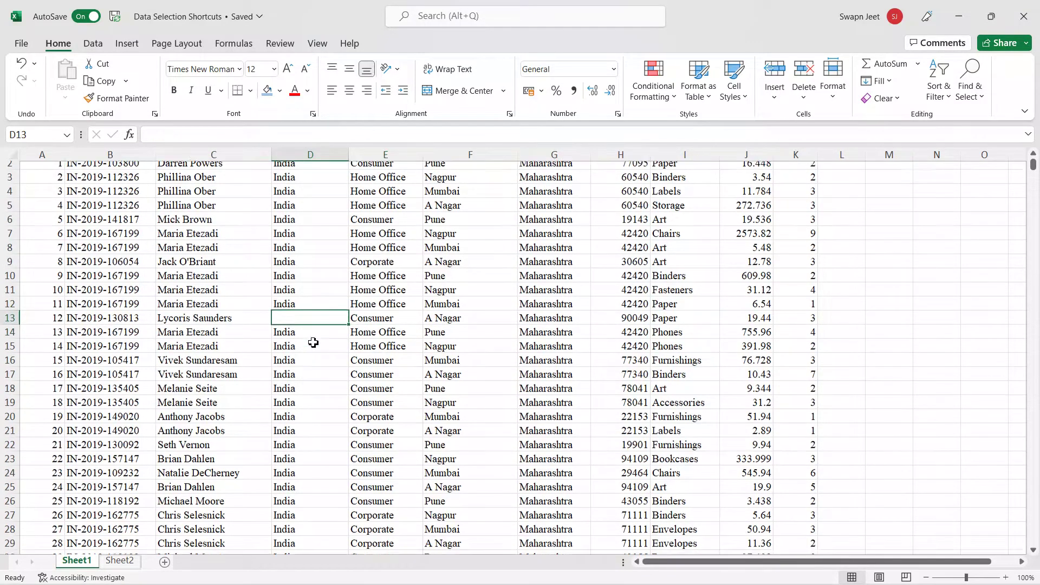
scroll(309, 399, "down", 1)
left_click(309, 400)
key("Delete")
- Select Country/Region from header D1 down to the first blank cell with Ctrl+Shift+Down
scroll(311, 254, "up", 2)
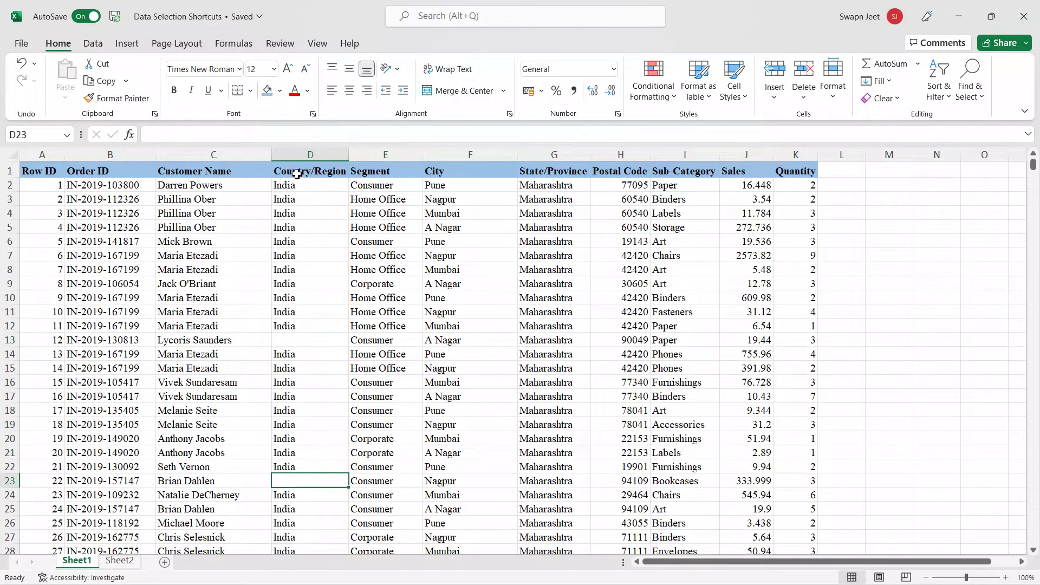
left_click(297, 173)
key("ctrl+shift+Down")
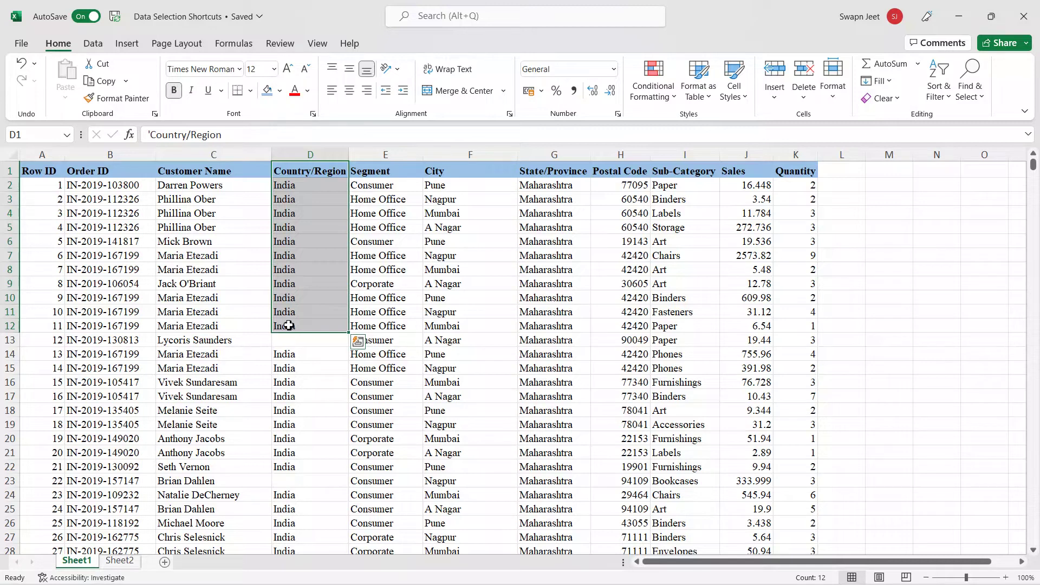
- Extend the Country/Region selection past the blanks down to D30 with repeated Ctrl+Shift+Down
key("ctrl+shift+Down")
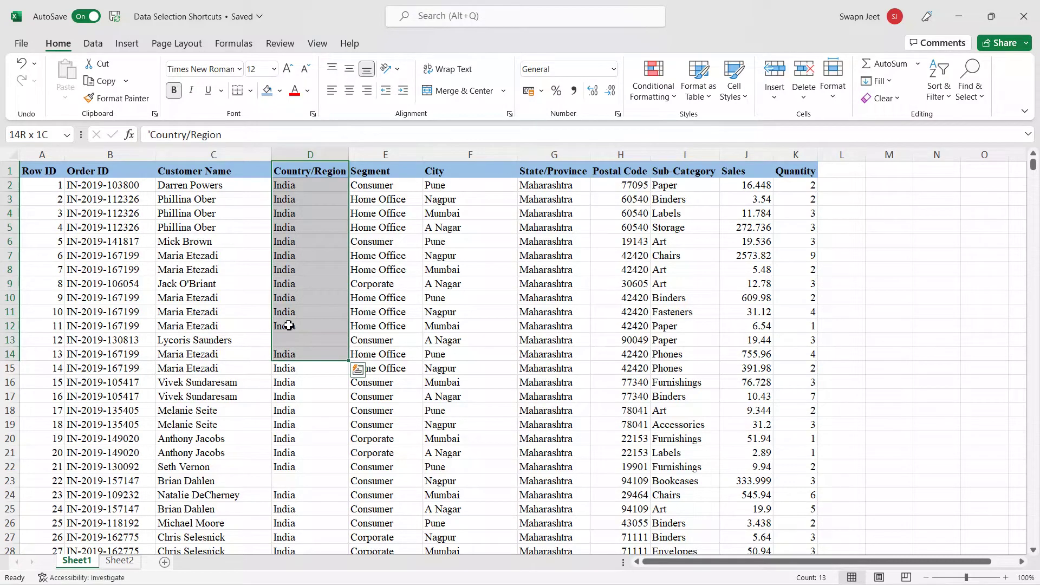
key("ctrl+shift+Down")
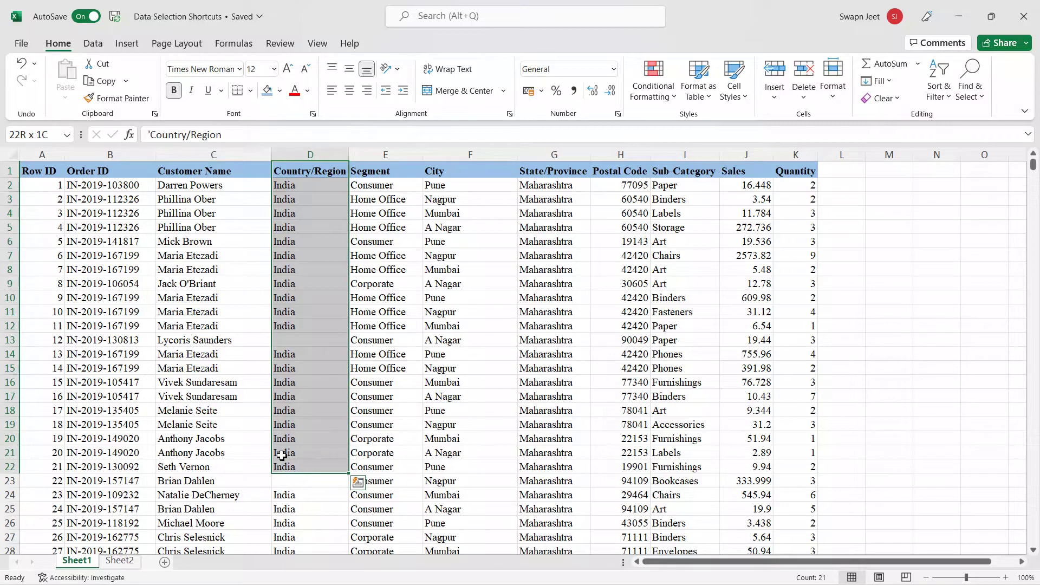
scroll(291, 387, "down", 1)
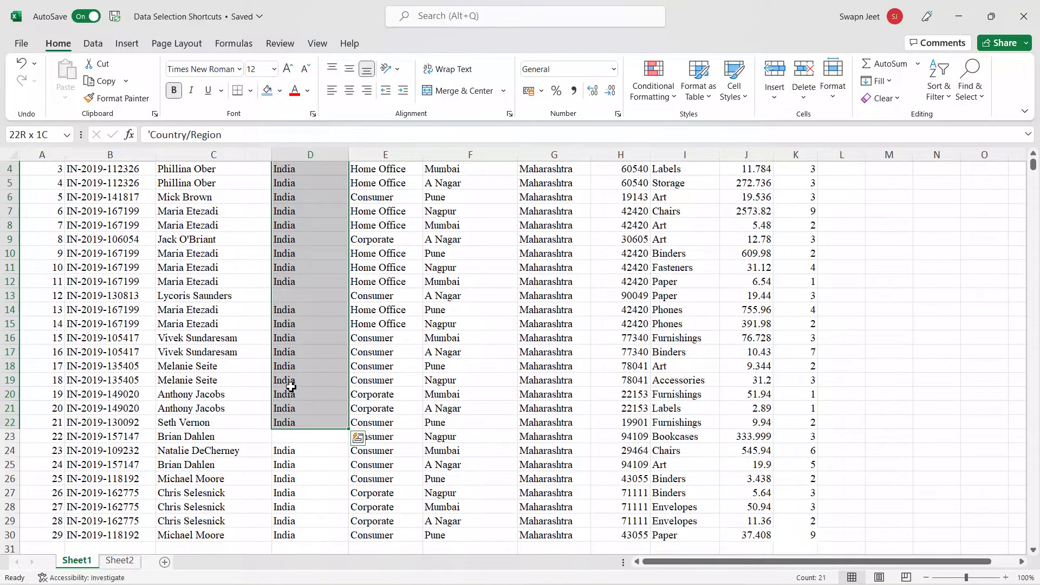
key("ctrl+shift+Down")
key("ctrl+shift+Down")
scroll(291, 387, "up", 1)
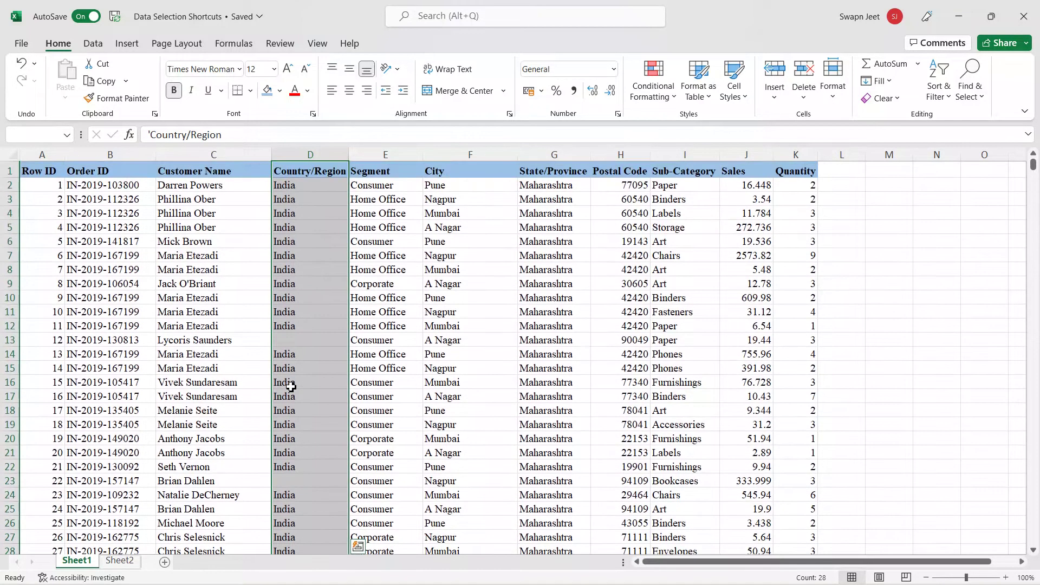
- Undo both deletions so India returns to D23 and D13
left_click(542, 355)
key("ctrl+z")
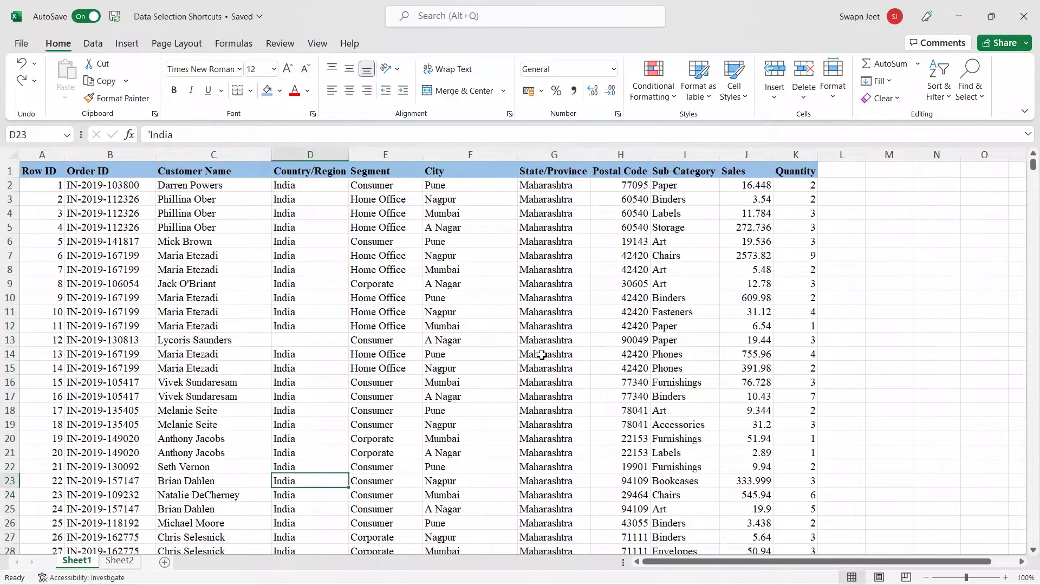
key("ctrl+z")
left_click(475, 338)
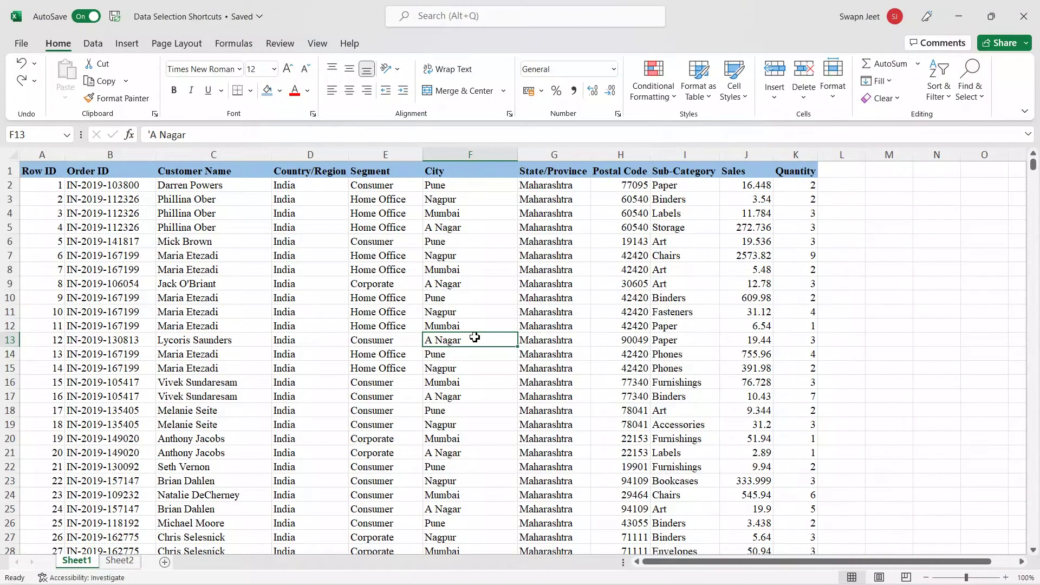
- Select record row 5 from A5 across to column K using Shift+Right Arrow
left_click(52, 229)
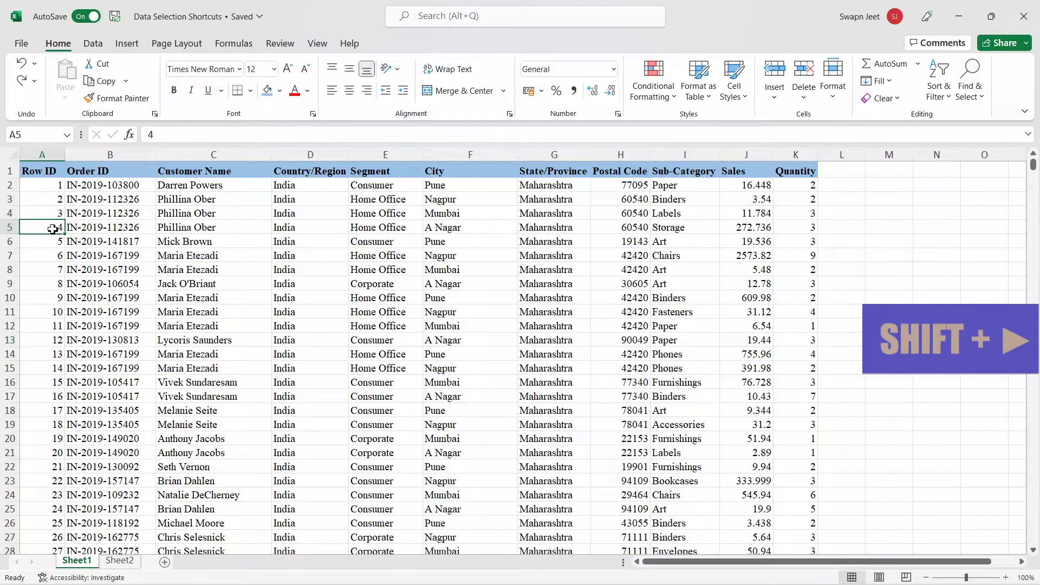
key("shift+Right")
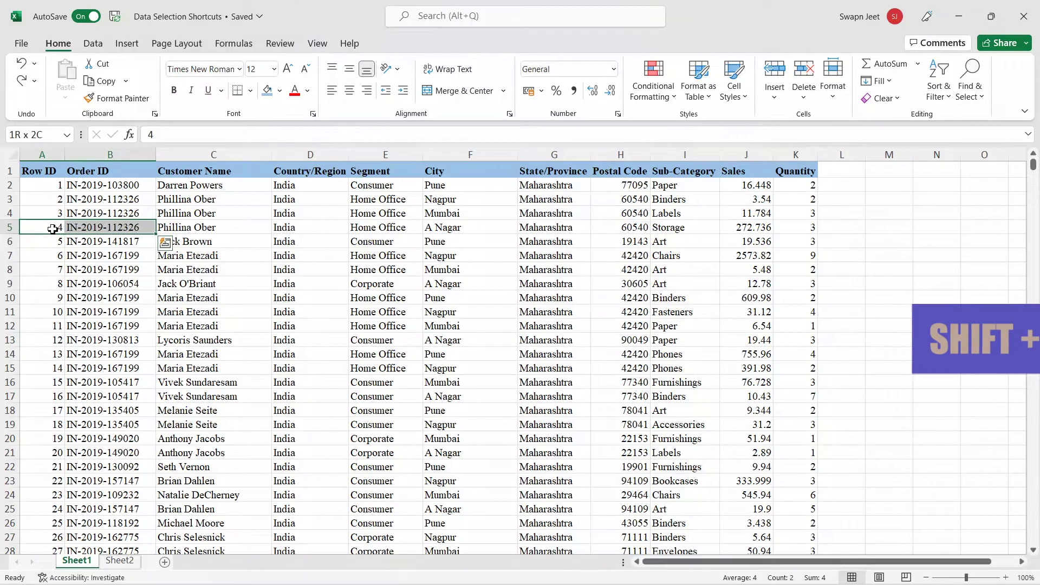
key("shift+Right")
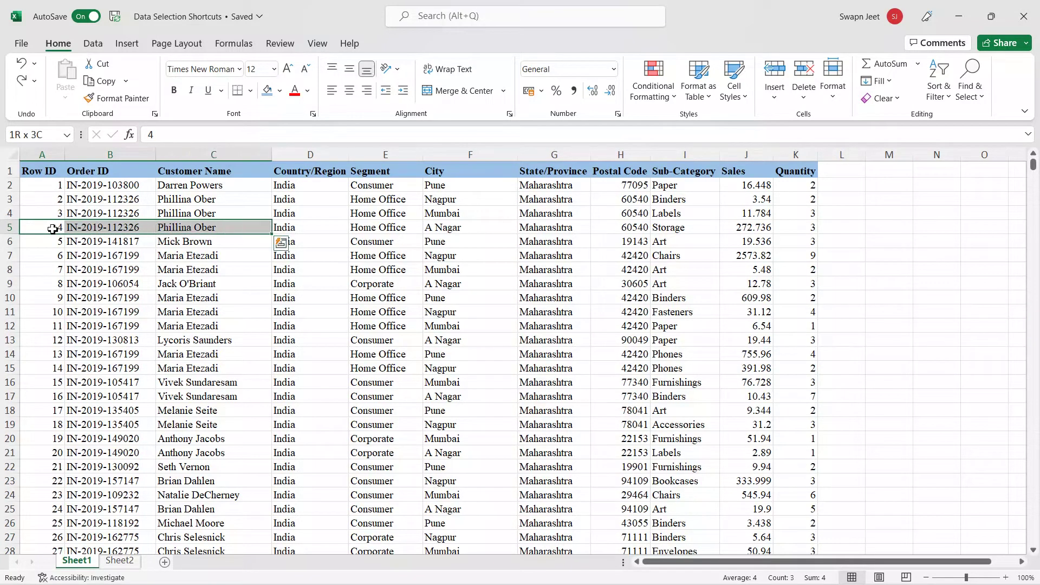
key("shift+Right")
key("shift+Right")
key("shift+Right")
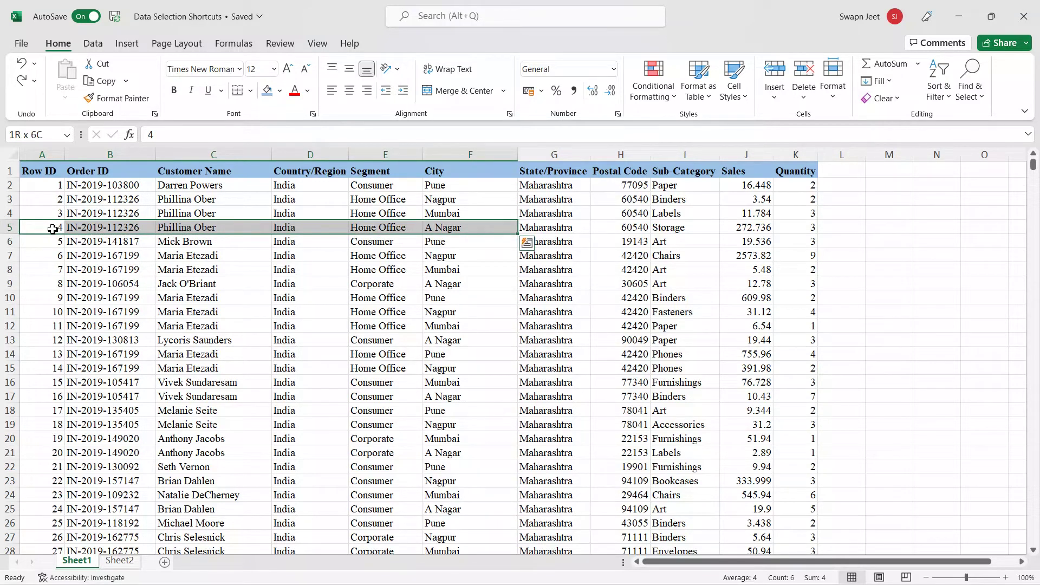
left_click(54, 228)
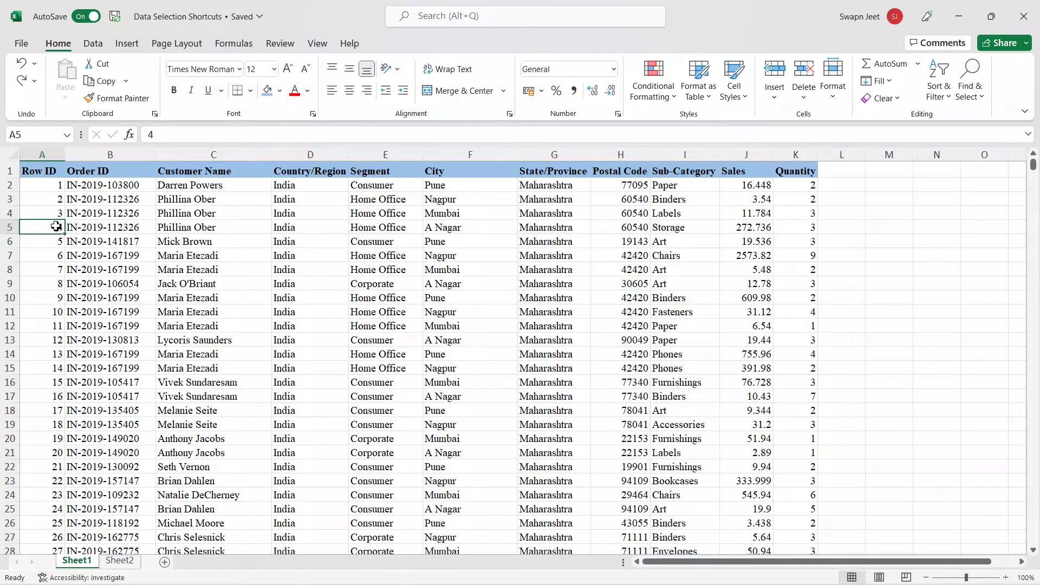
key("shift+Right")
key("shift+Right")
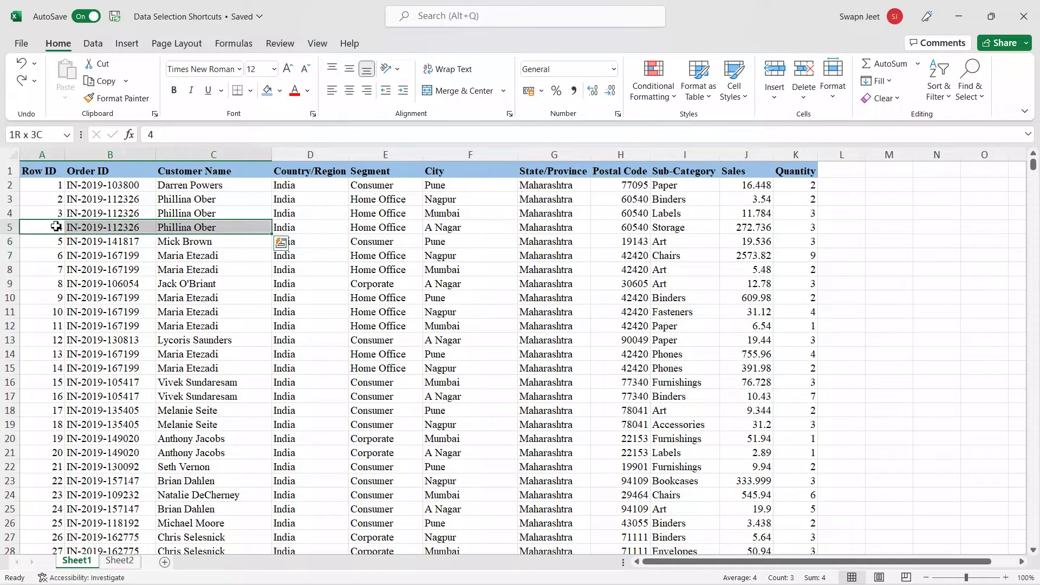
key("shift+Right")
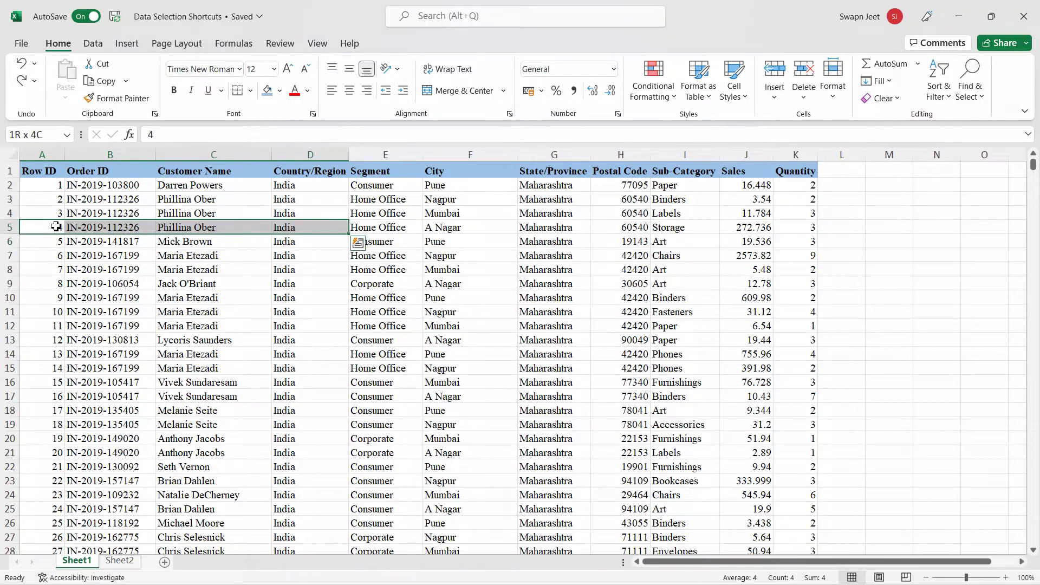
key("shift+Right")
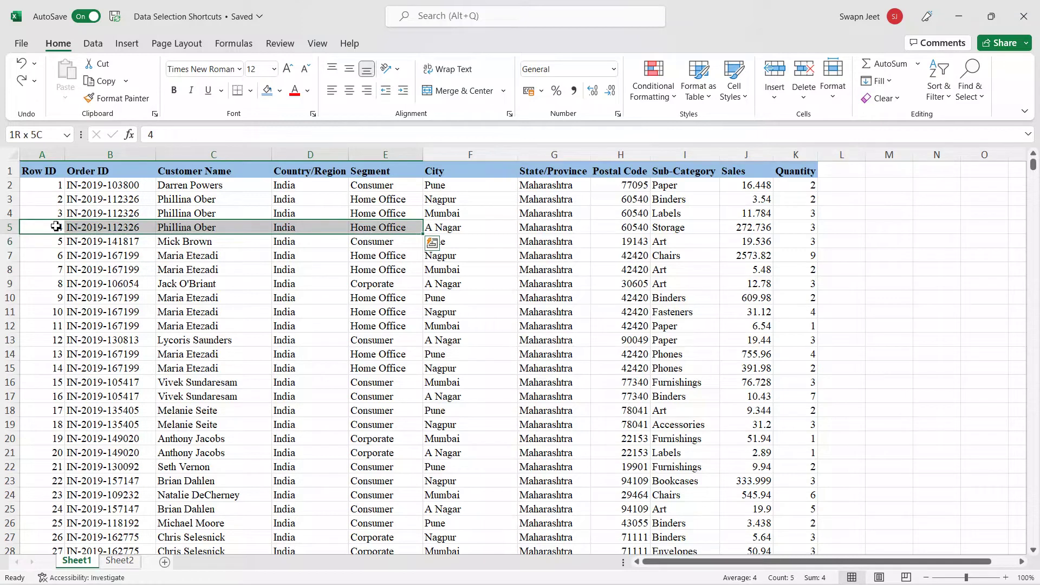
key("shift+Right")
key("shift+Right")
key("shift+Right")
key("shift+Right")
key("shift+Right")
key("shift+Right")
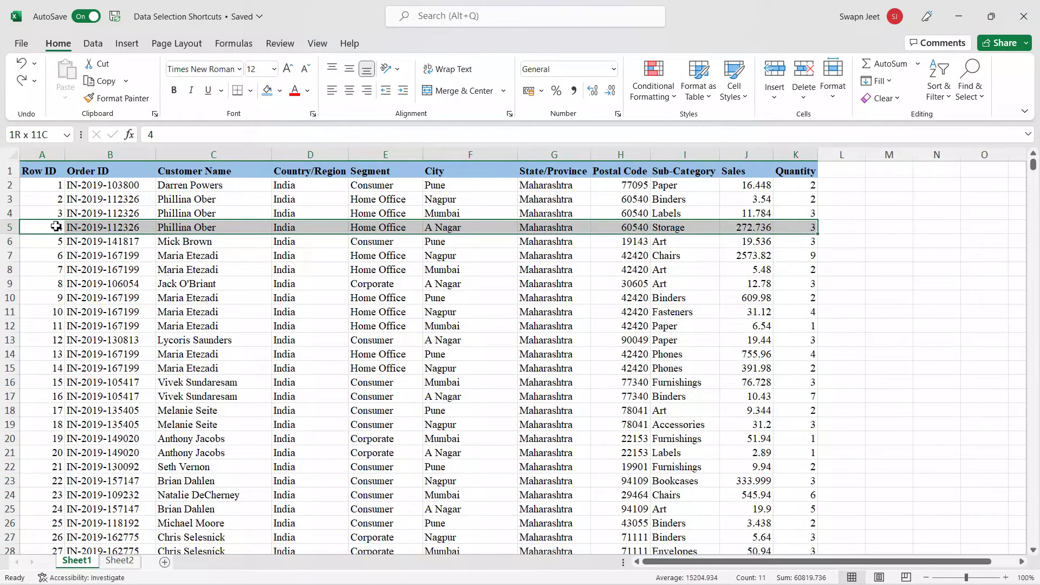
- Extend a selection from C2 down the Customer Name column with Shift+Down, then select F9 (A Nagar)
left_click(202, 187)
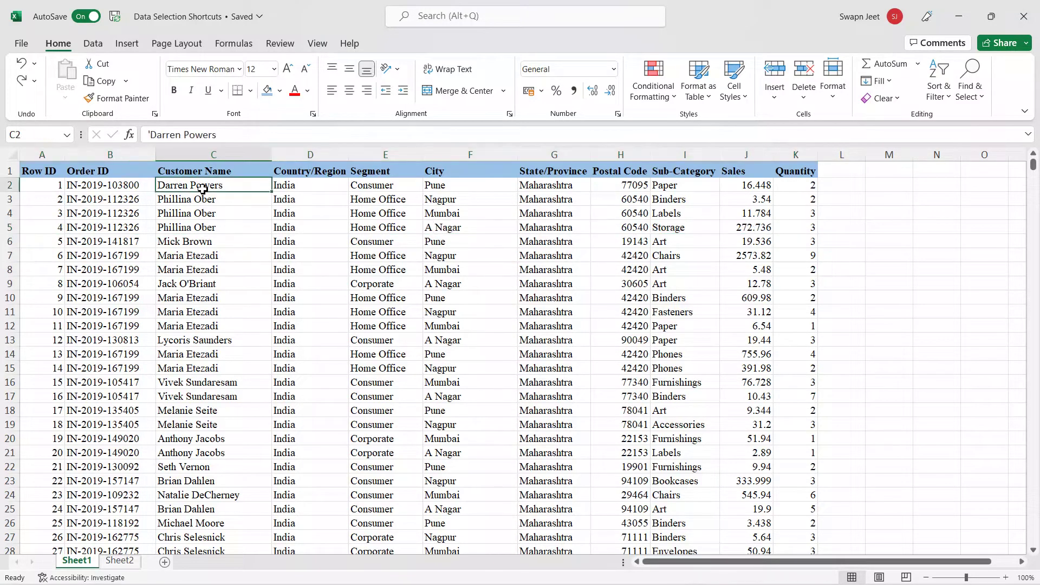
key("shift+Down")
key("shift+Down")
key("shift+Down")
key("shift+Down")
key("shift+Down")
key("shift+Down")
key("shift+Down")
key("shift+Down")
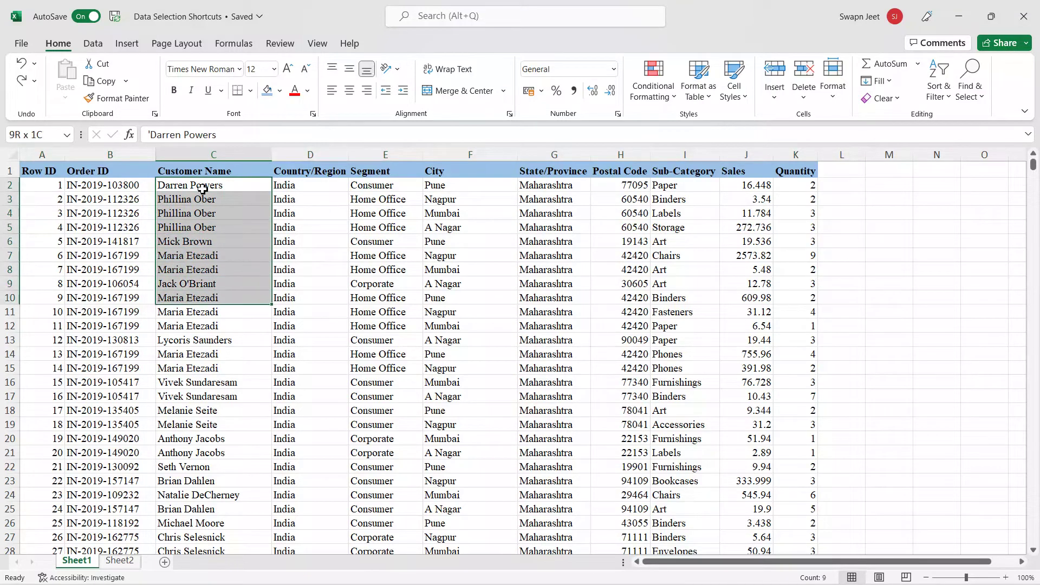
key("shift+Down")
key("shift+Down")
key("shift+Down")
key("shift+Down")
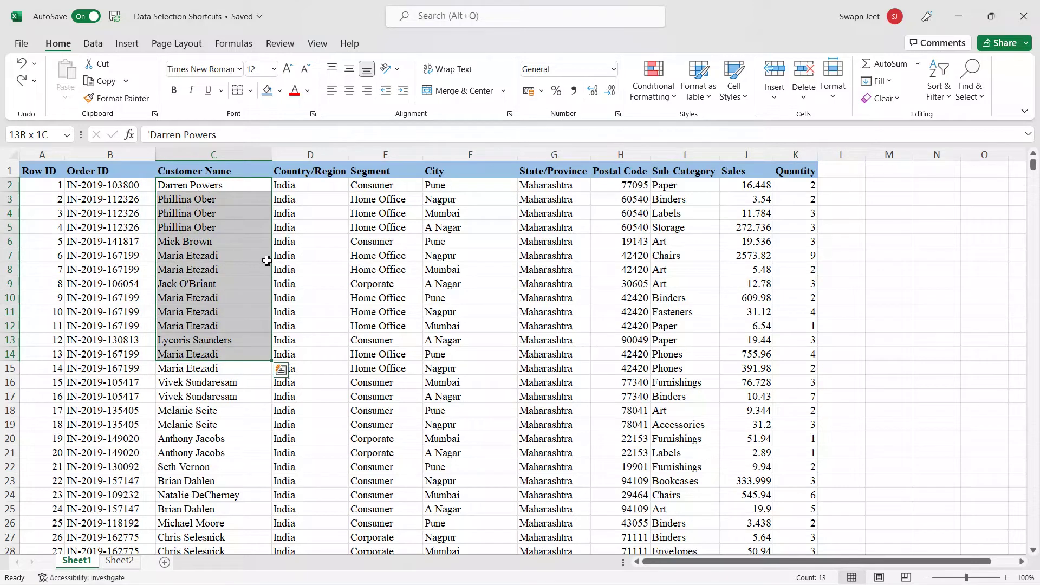
left_click(436, 286)
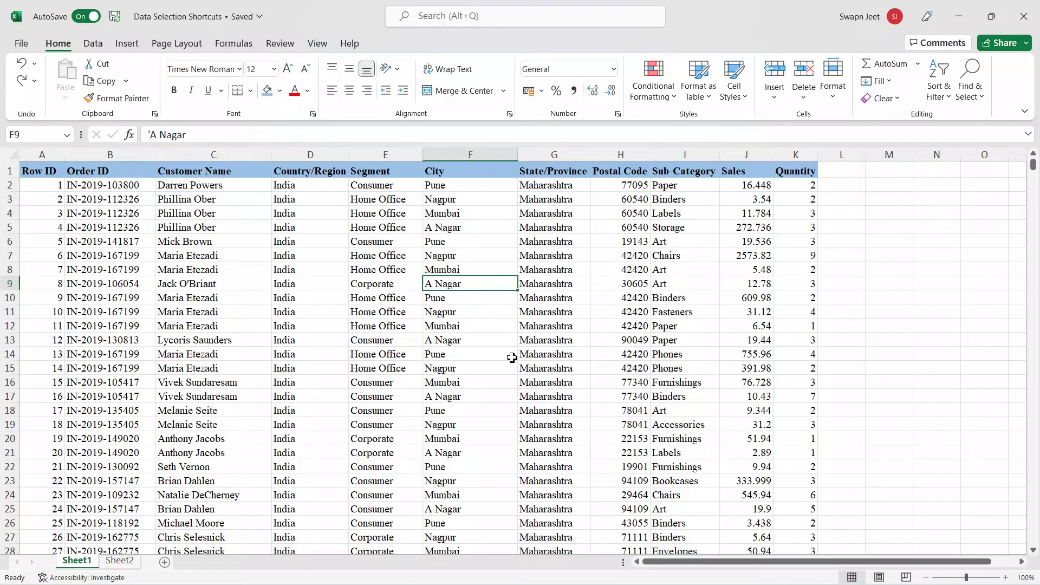
- Select cell P7052 far down the empty sheet, then return to A1 with Ctrl+Home
scroll(514, 379, "down", 3)
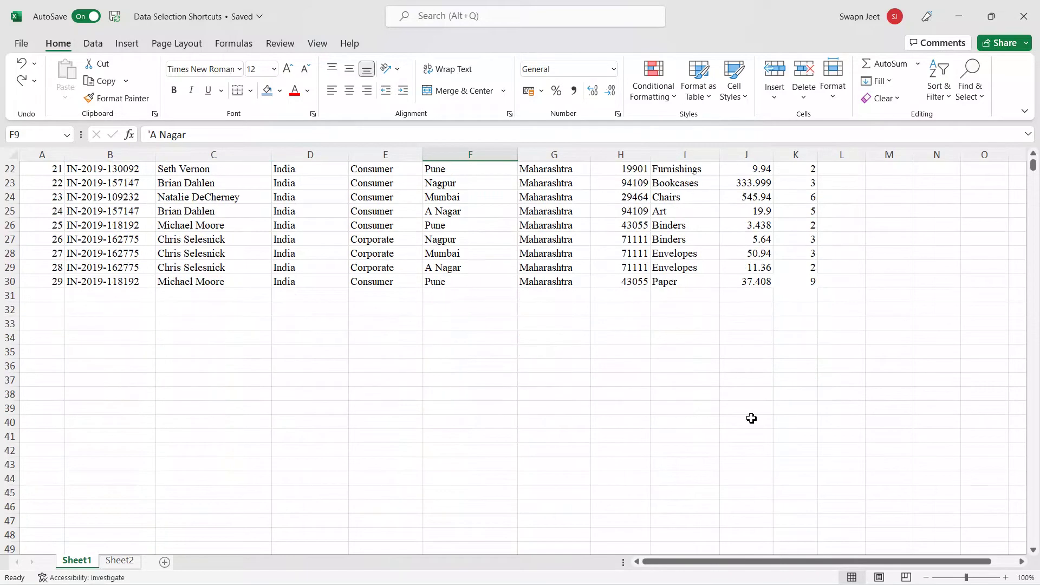
scroll(845, 499, "down", 2)
scroll(894, 496, "down", 7)
scroll(898, 509, "down", 4)
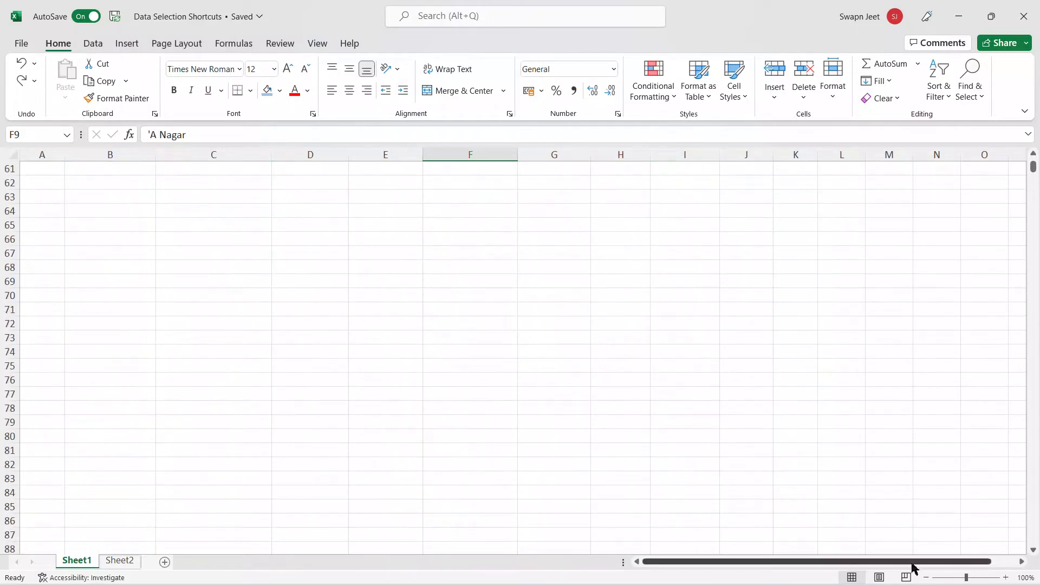
left_click_drag(913, 562, 965, 562)
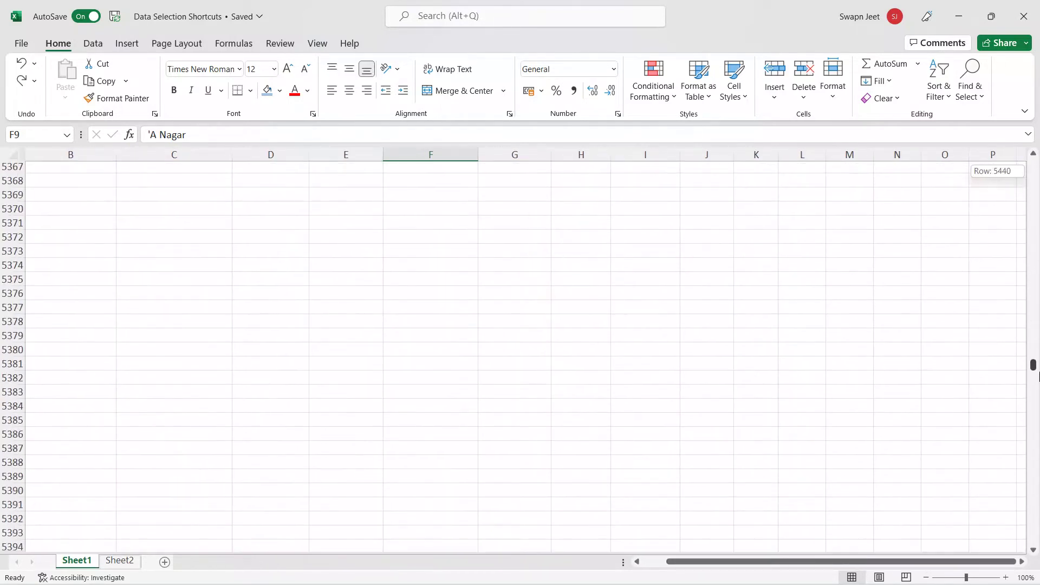
left_click_drag(1034, 169, 1034, 428)
left_click(994, 492)
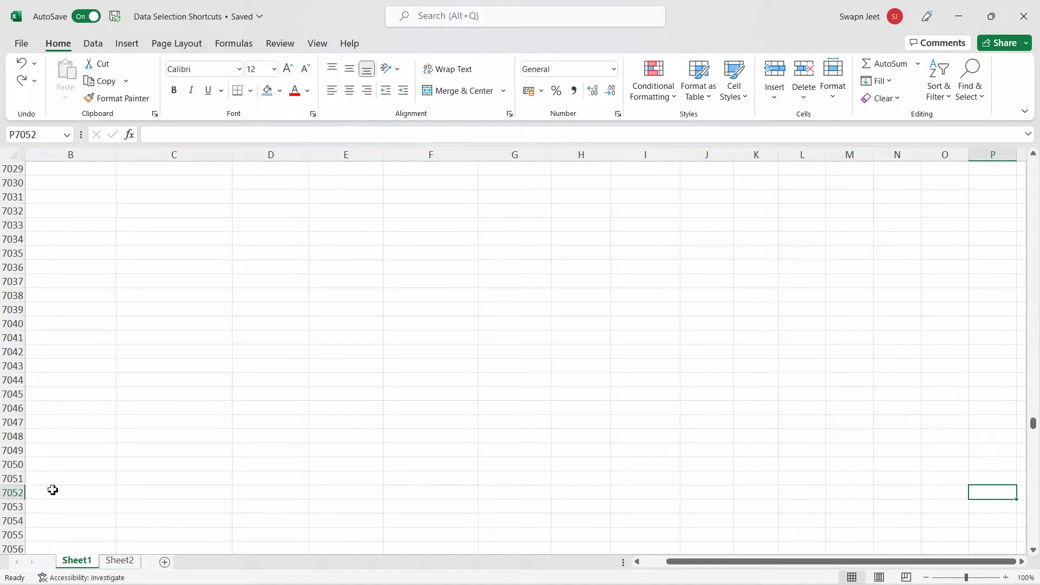
key("ctrl+Home")
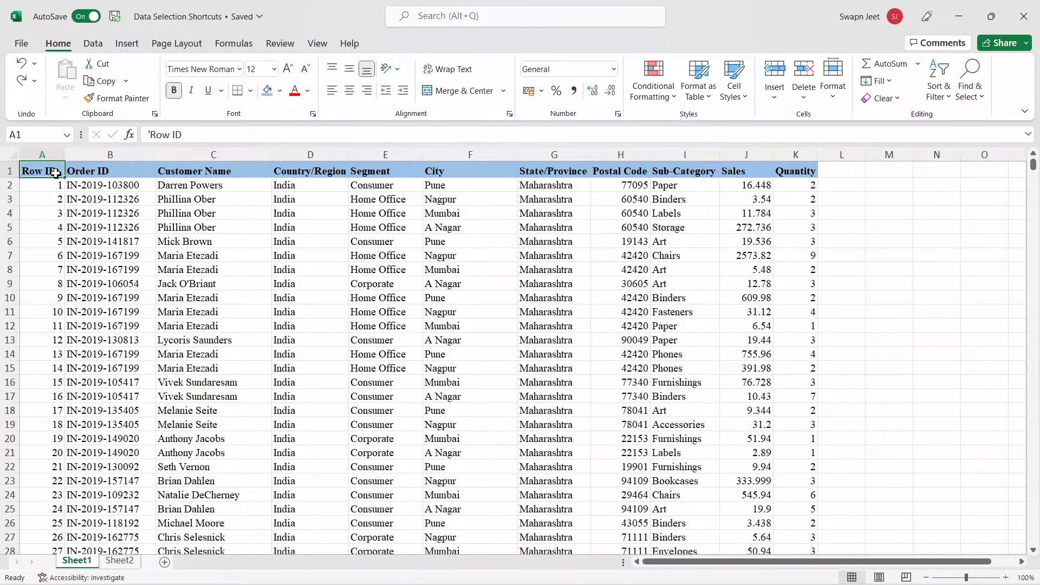
- Jump from I24 (Chairs) to A1 with Ctrl+Home, then from A2 to K2 with Ctrl+Right; select C1
left_click(670, 494)
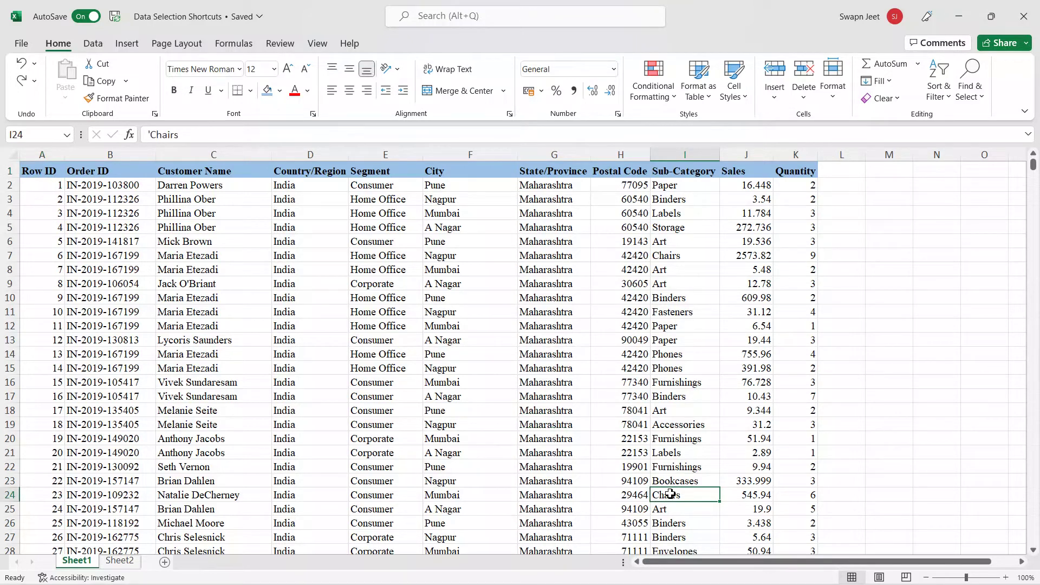
key("ctrl+Home")
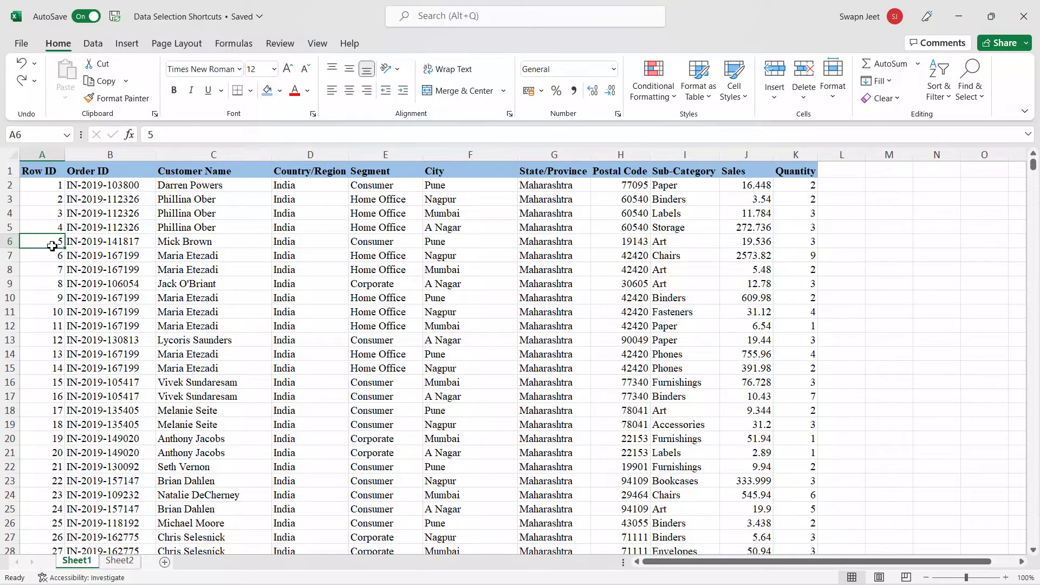
left_click(42, 189)
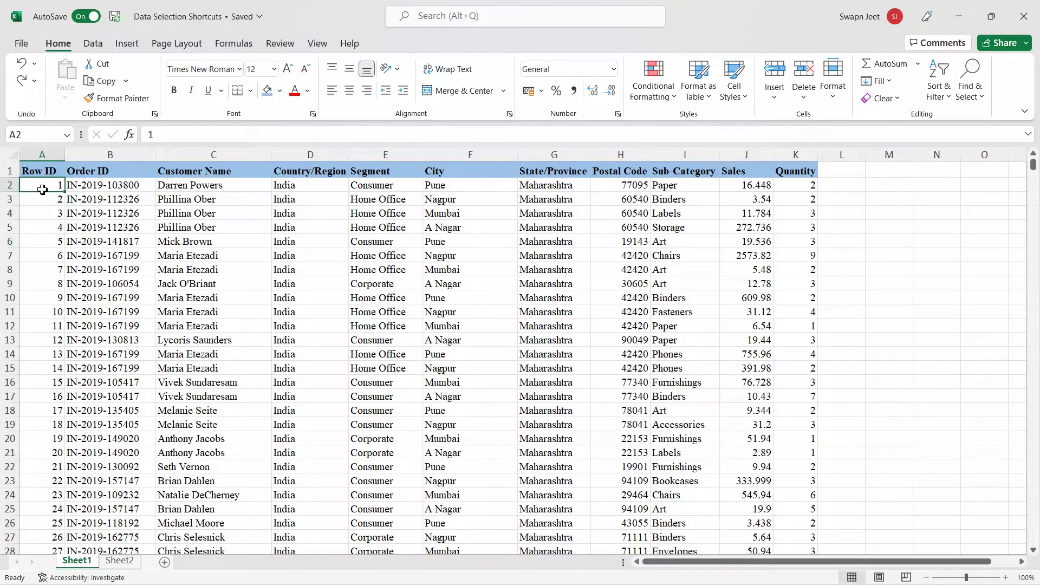
key("ctrl+Right")
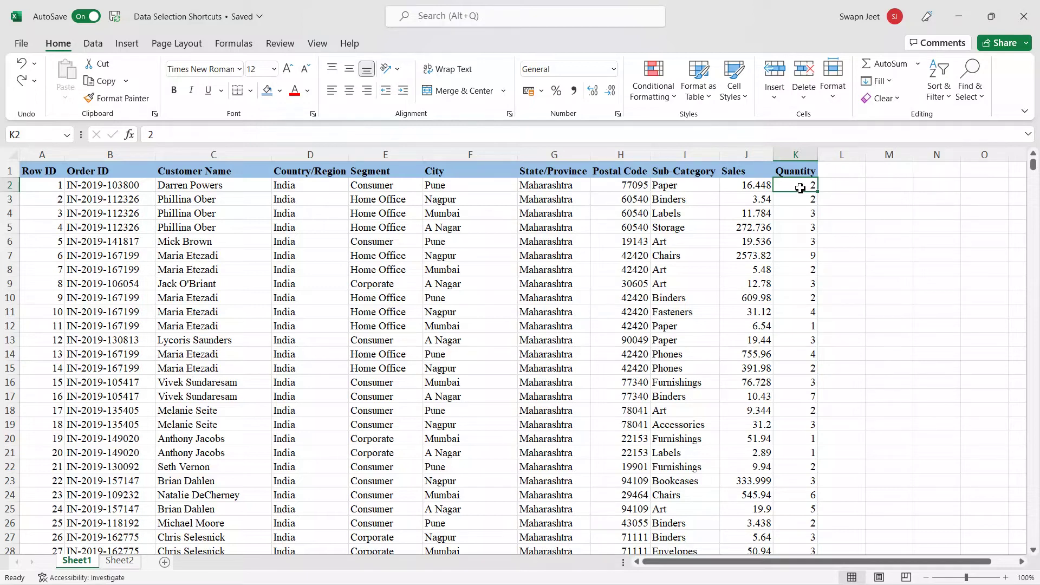
left_click(196, 173)
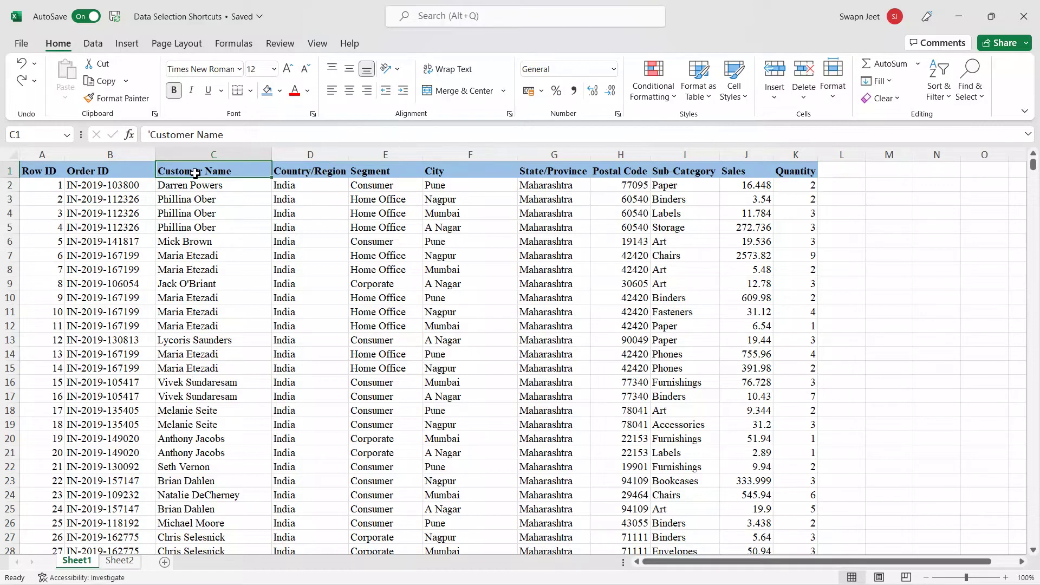
- Jump from C1 to C30 with Ctrl+Down, then from C5 back to A1 with Ctrl+Home
key("ctrl+Down")
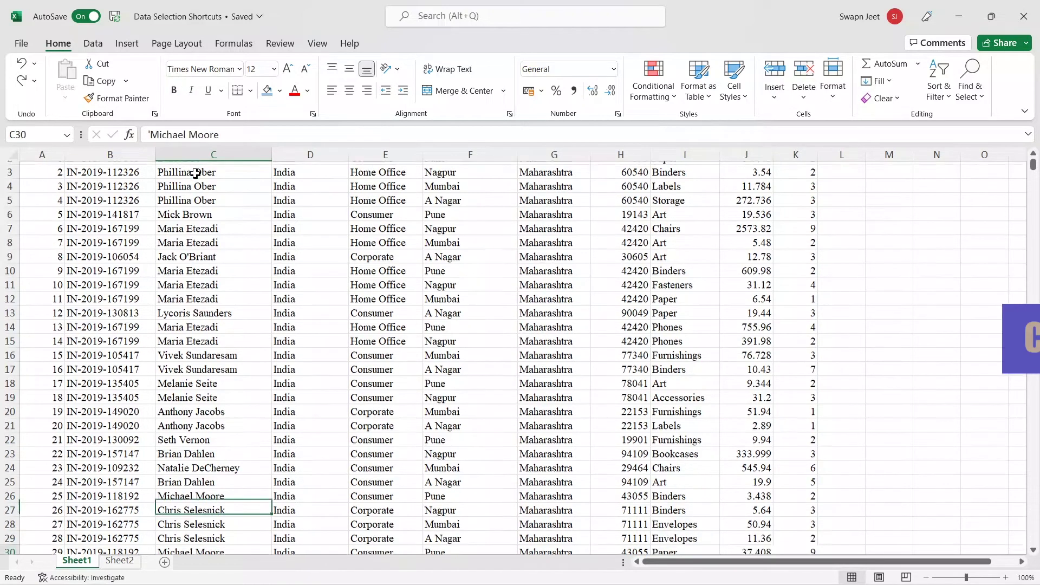
scroll(279, 373, "down", 4)
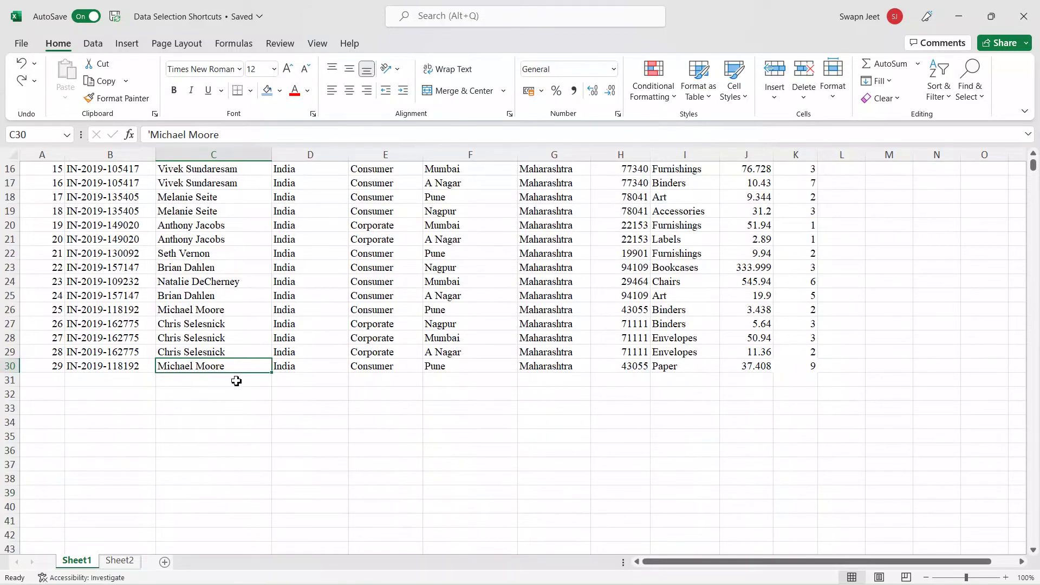
scroll(236, 381, "up", 5)
left_click(190, 225)
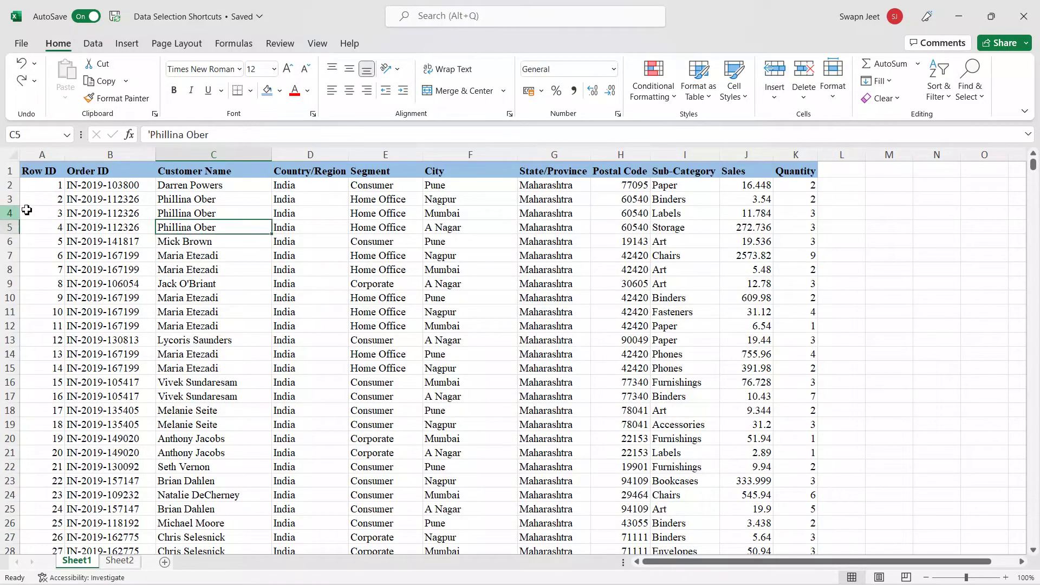
key("ctrl+Home")
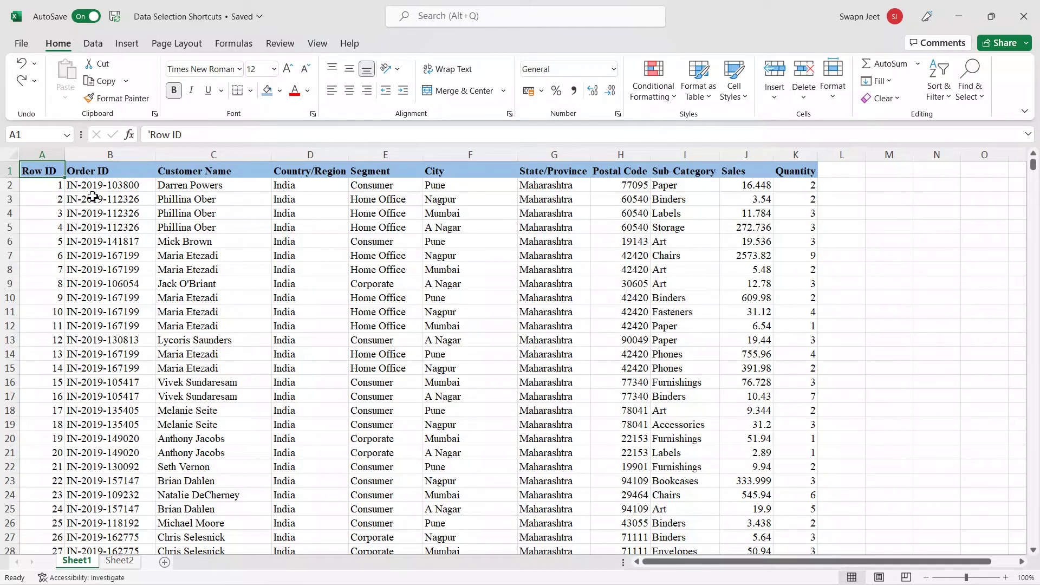
- Drag-select A1:G24, reselect it from G24 with Ctrl+Shift+Home, then select only G10
left_click_drag(57, 172, 578, 502)
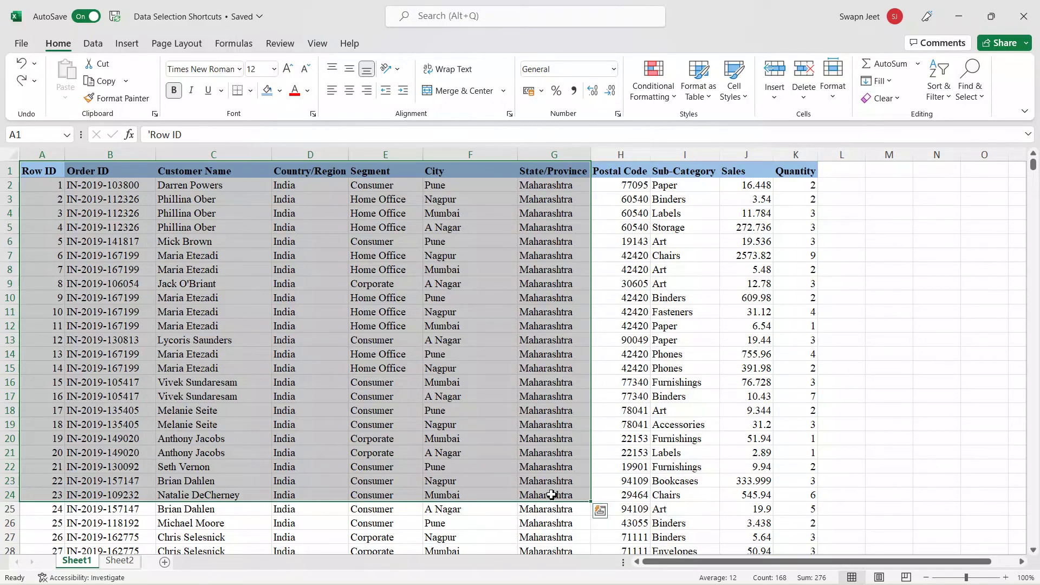
left_click(552, 494)
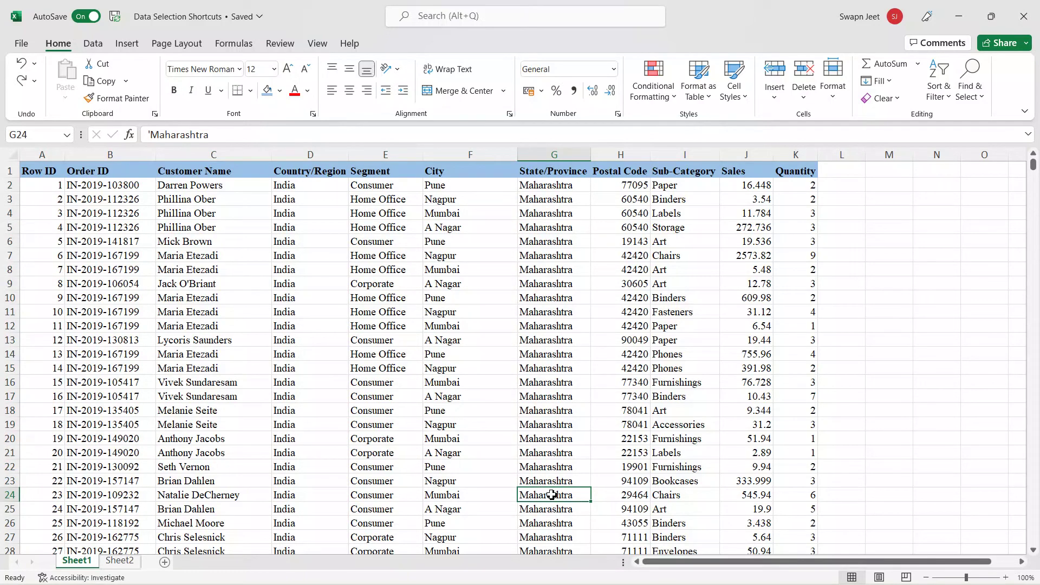
key("ctrl+shift+Home")
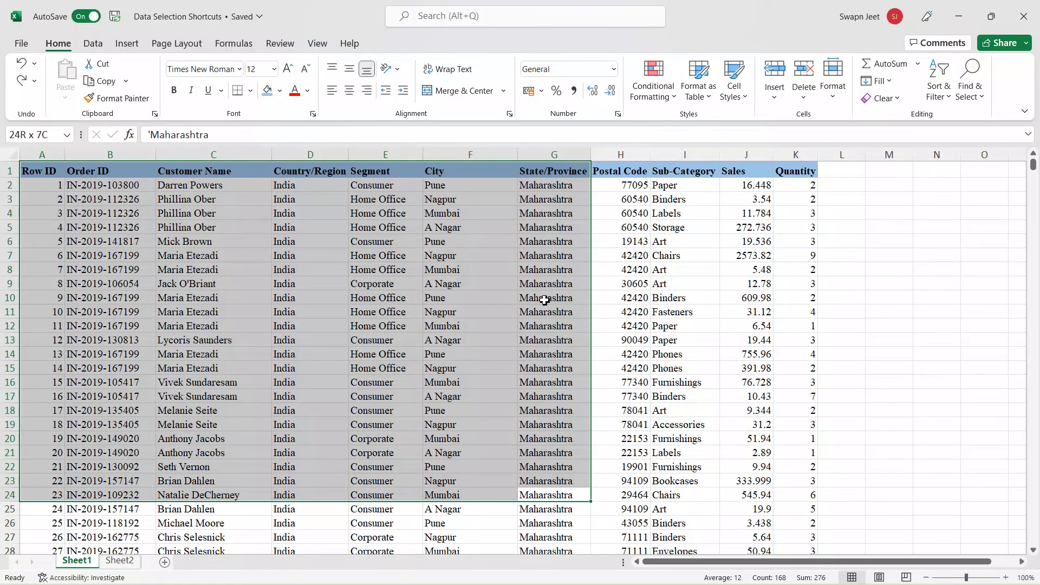
left_click(545, 299)
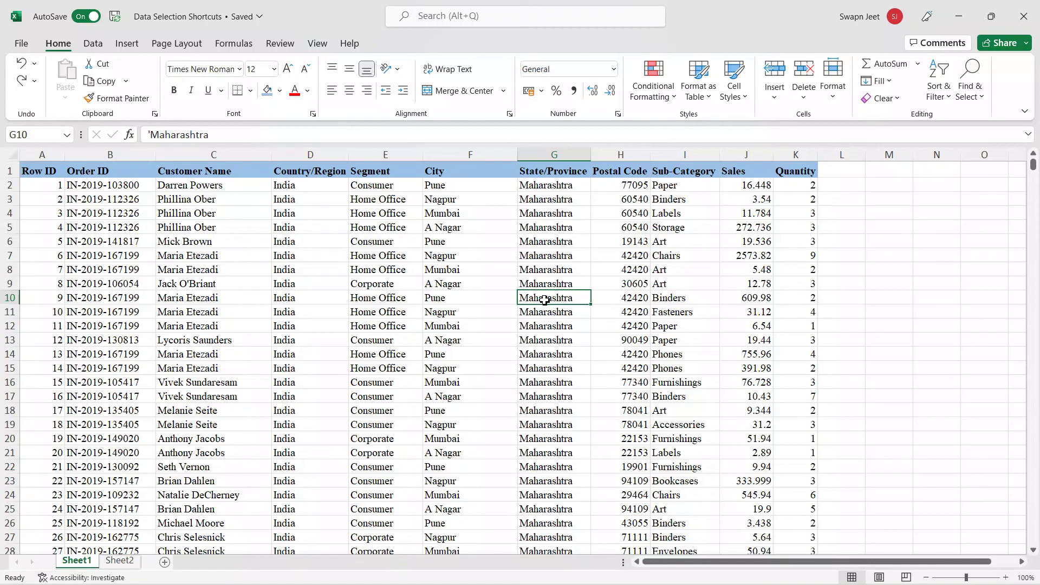